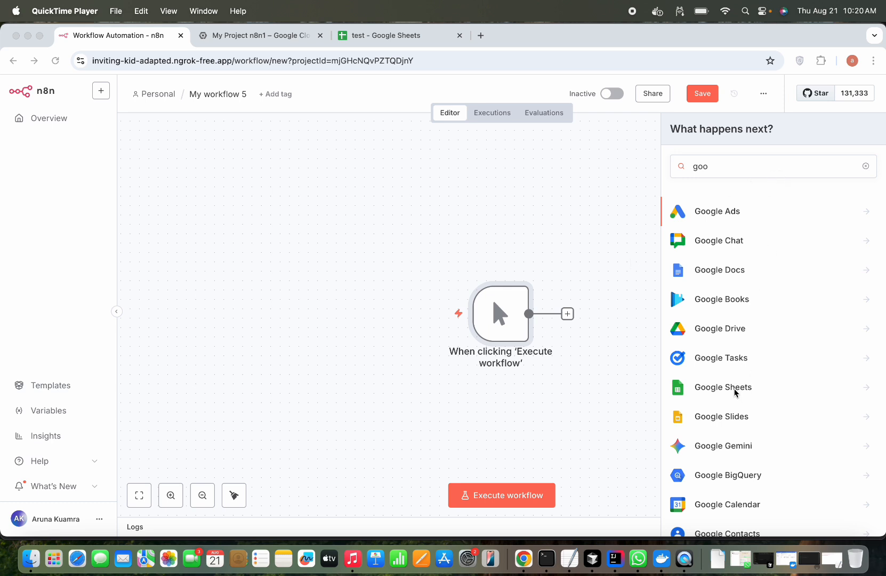
# - Choose Google Sheets from the 'goo' node search results to list its actions
pyautogui.click(735, 393)
pyautogui.click(735, 393)
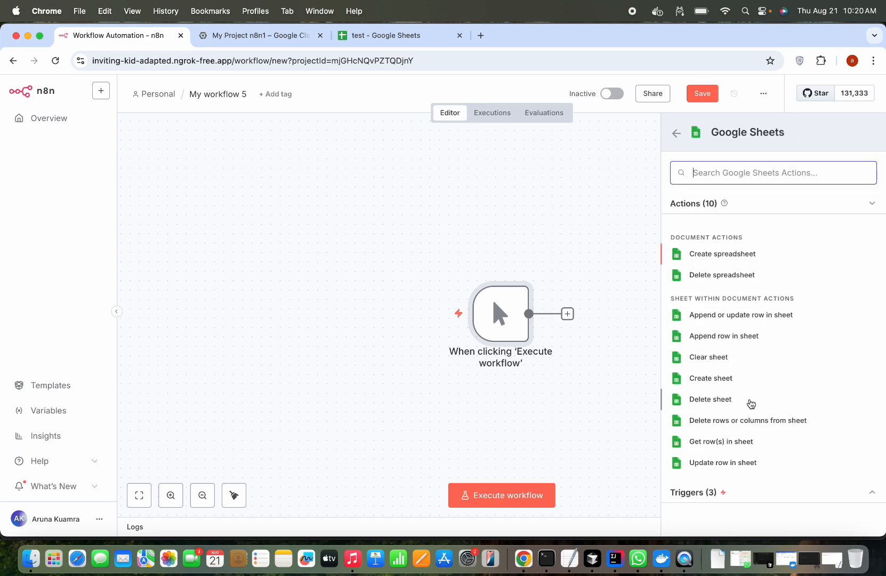
# - Add a 'Get row(s) in sheet' node and start a new Google Sheets OAuth2 credential
pyautogui.click(717, 444)
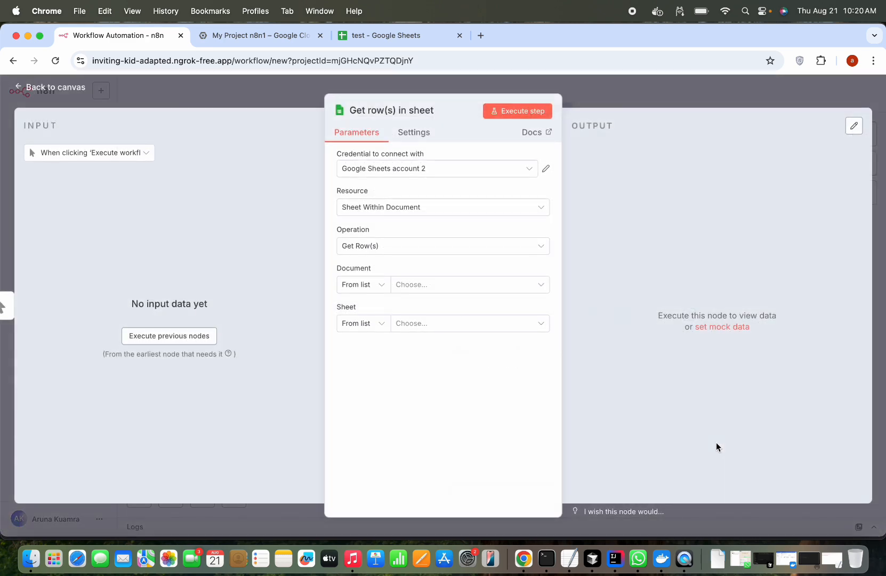
pyautogui.click(535, 171)
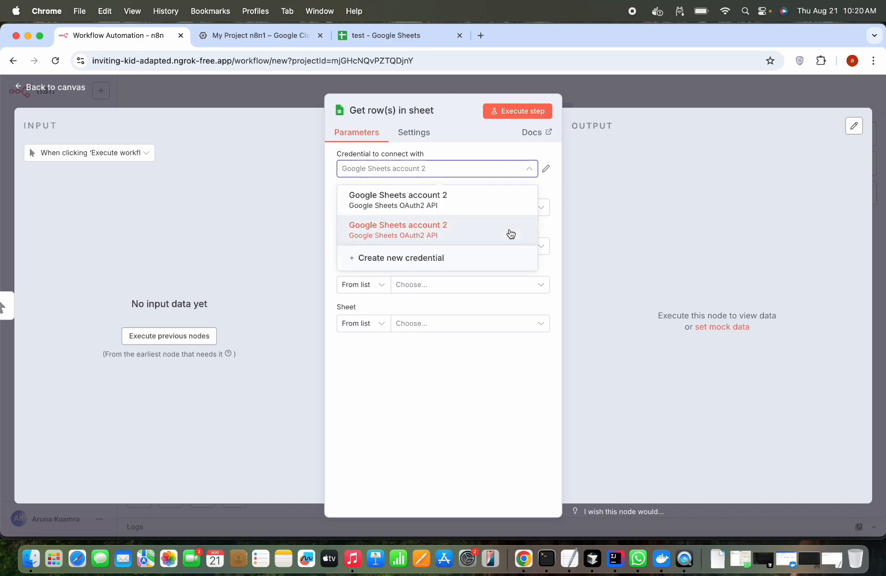
pyautogui.click(469, 263)
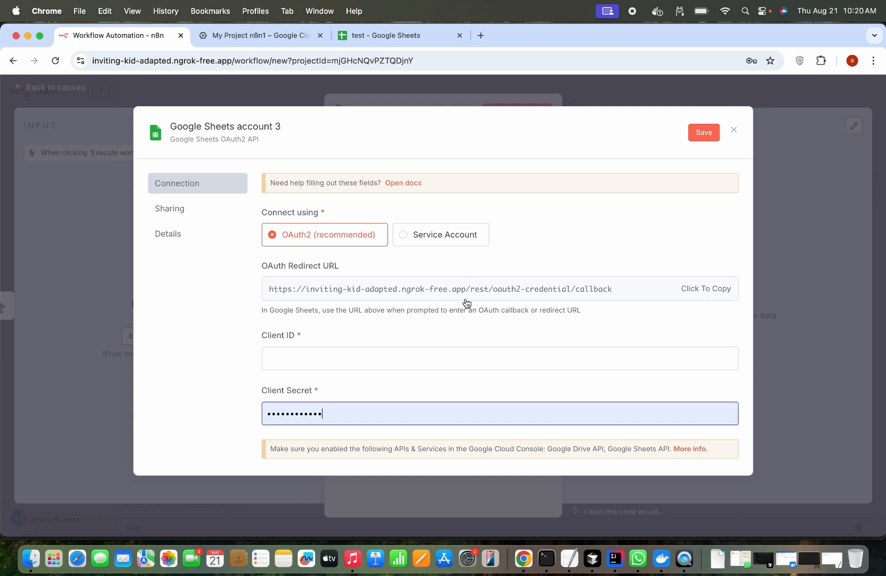
pyautogui.scroll(-2, 486, 264)
pyautogui.scroll(2, 486, 264)
pyautogui.scroll(-2, 486, 267)
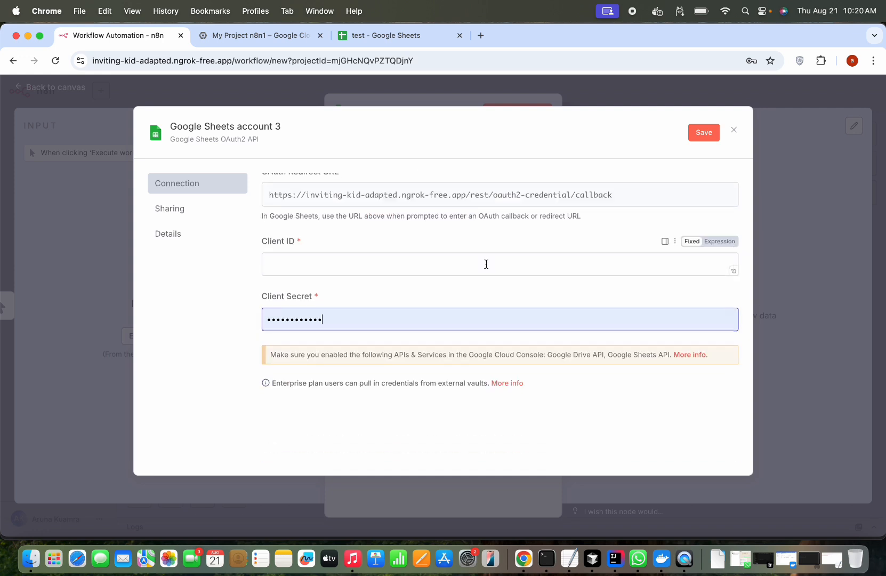
pyautogui.scroll(2, 486, 264)
pyautogui.scroll(-2, 486, 264)
pyautogui.scroll(2, 486, 264)
pyautogui.scroll(2, 486, 263)
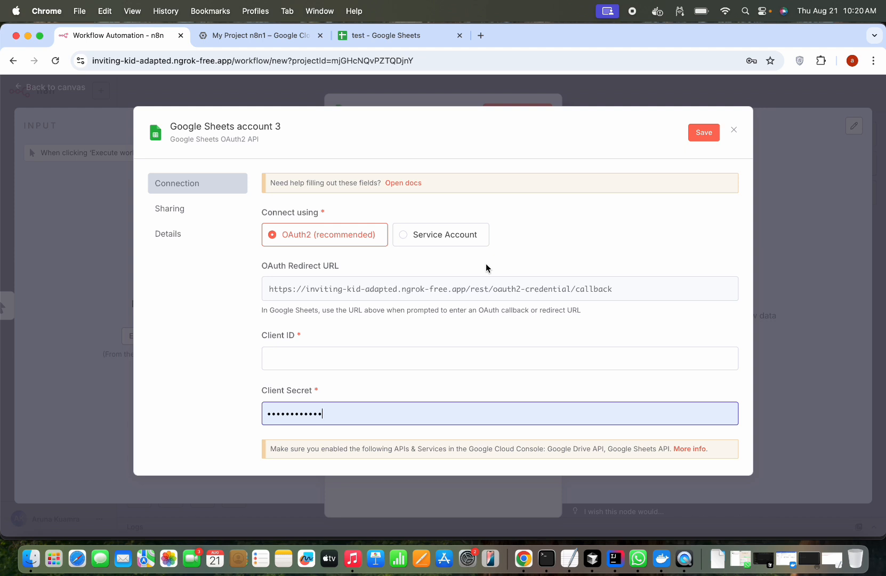
# - Create a new Google Cloud project with its default name
pyautogui.click(265, 33)
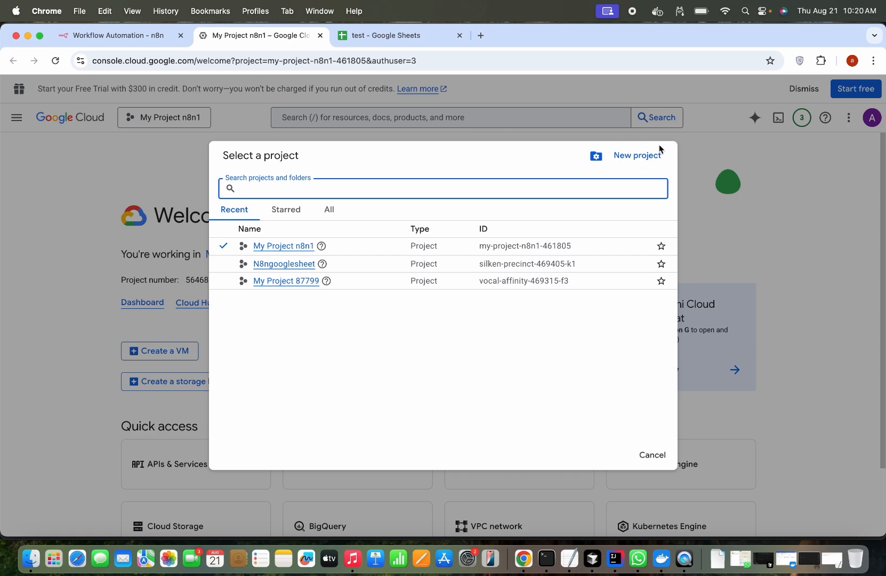
pyautogui.click(692, 153)
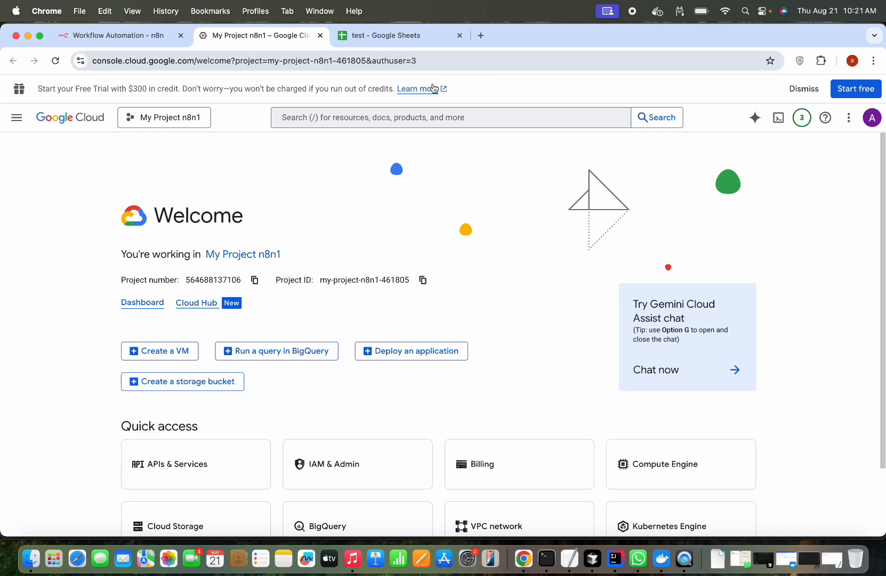
pyautogui.click(184, 117)
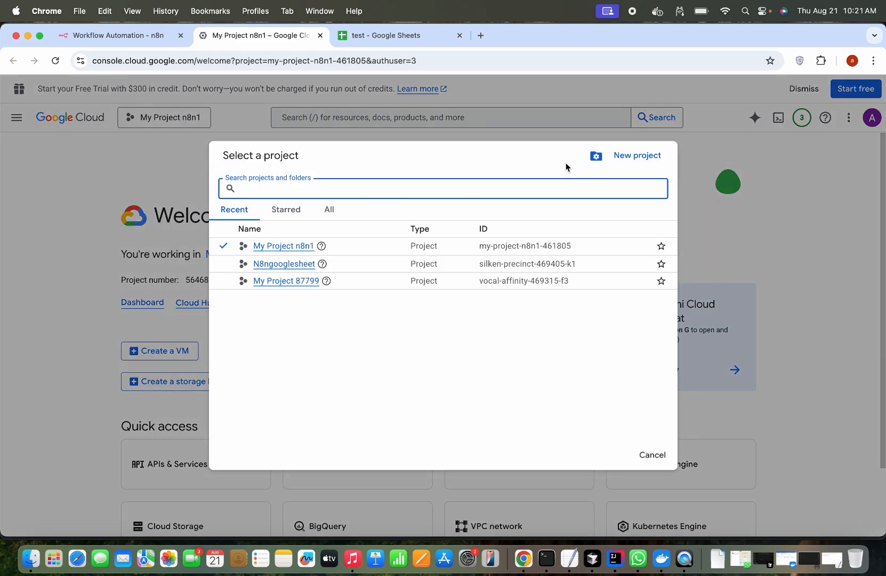
pyautogui.click(643, 156)
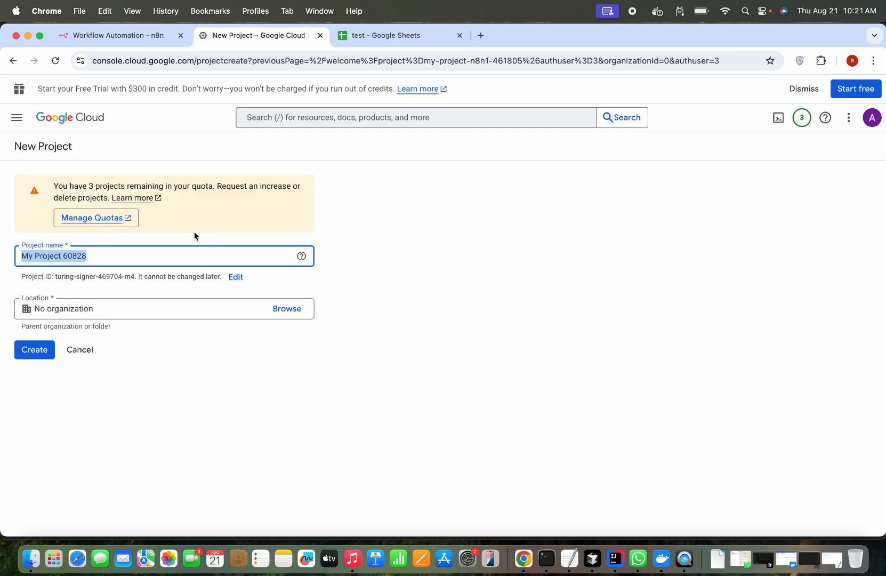
pyautogui.click(42, 360)
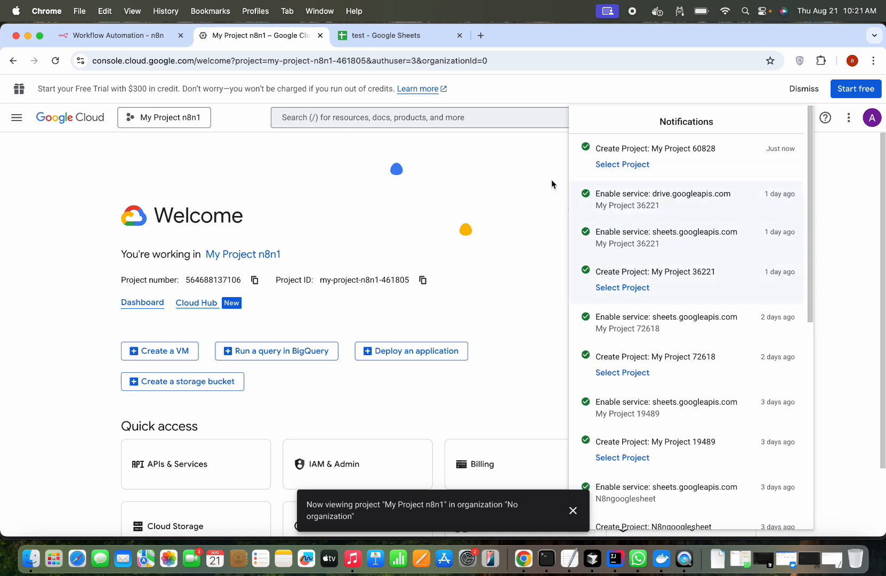
# - Make My Project 60828 the active project in the console
pyautogui.click(632, 165)
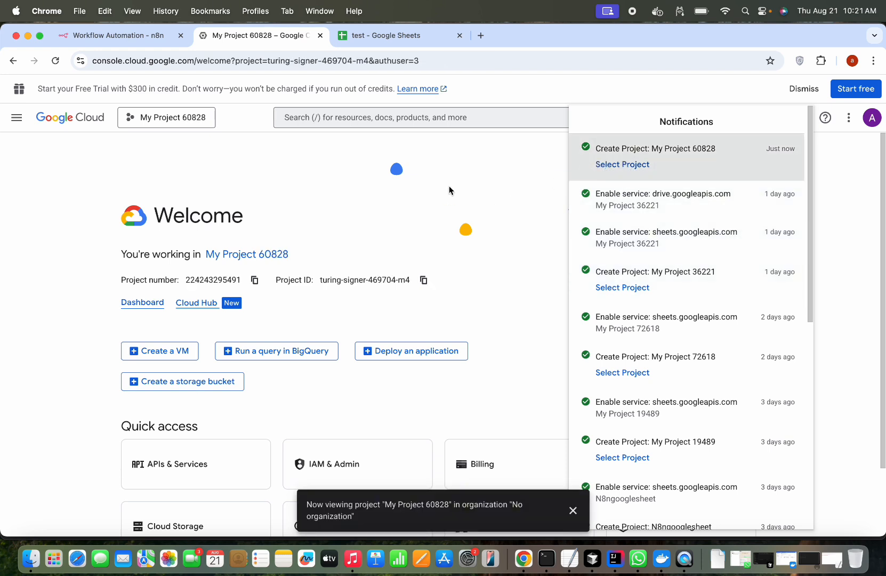
pyautogui.click(642, 171)
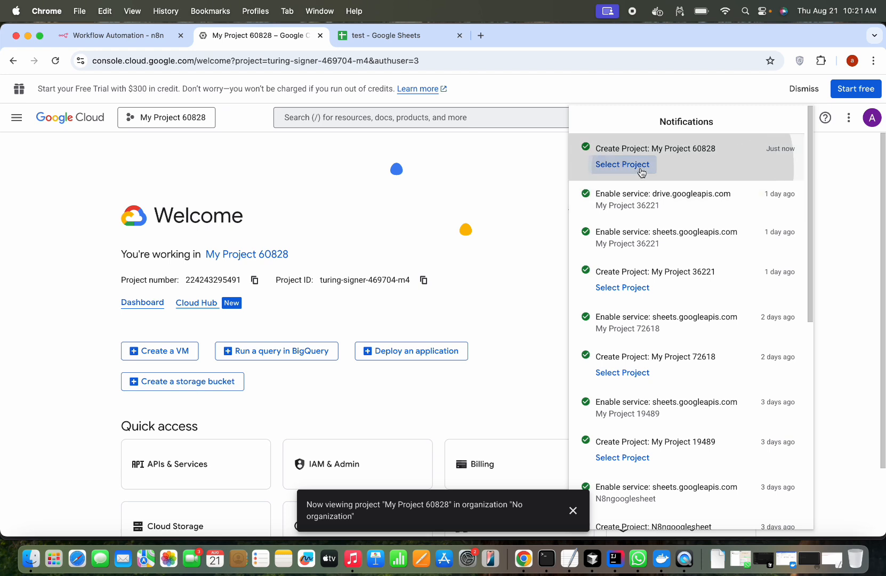
pyautogui.click(552, 193)
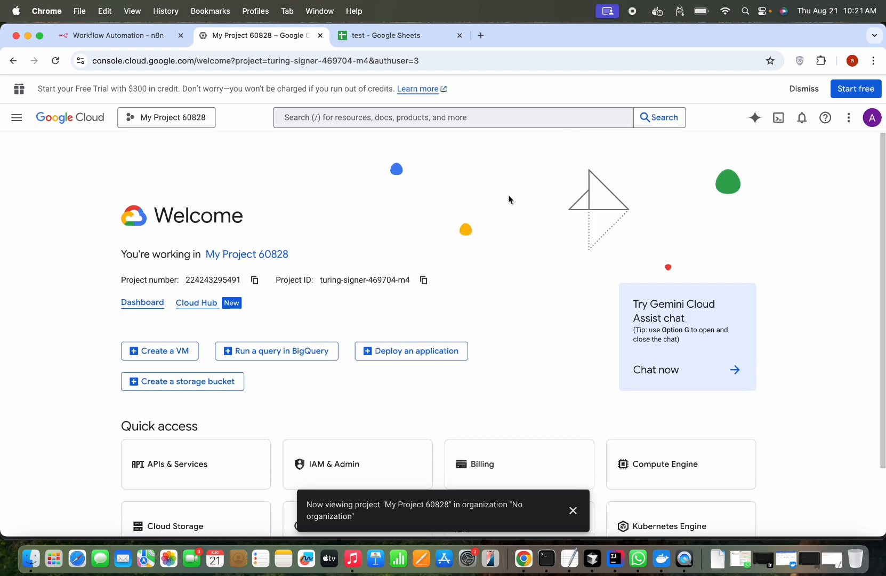
pyautogui.click(466, 120)
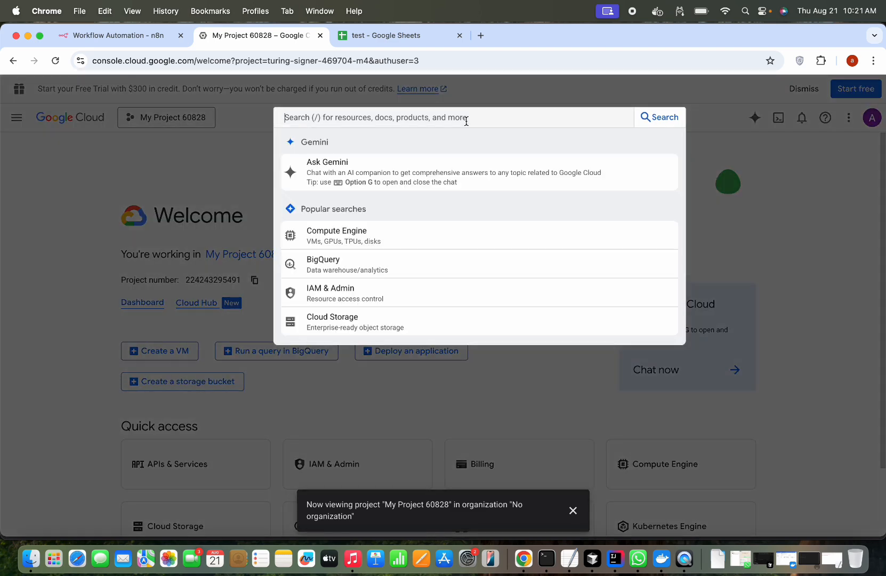
# - Search 'Google sheet API', open the Google Sheets API product page and enable it
pyautogui.write('G')
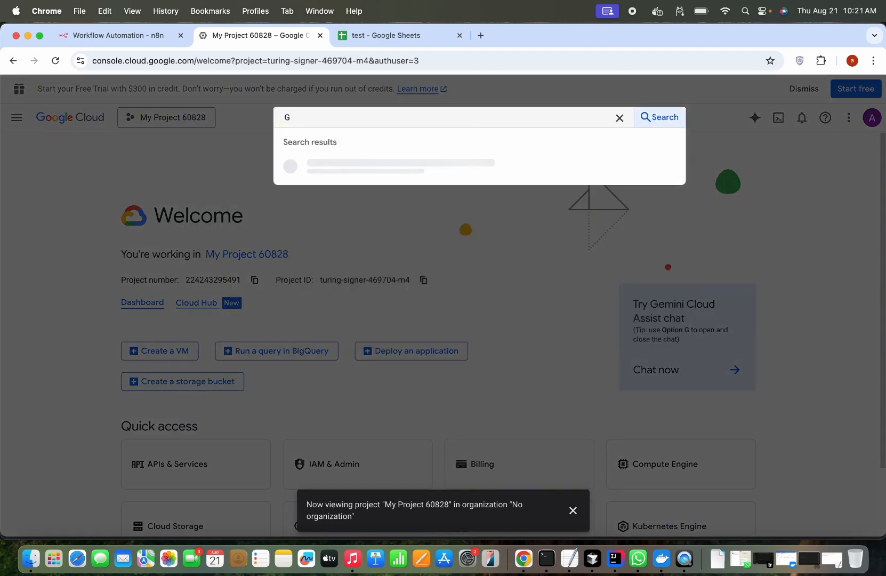
pyautogui.write('oogle sheet API')
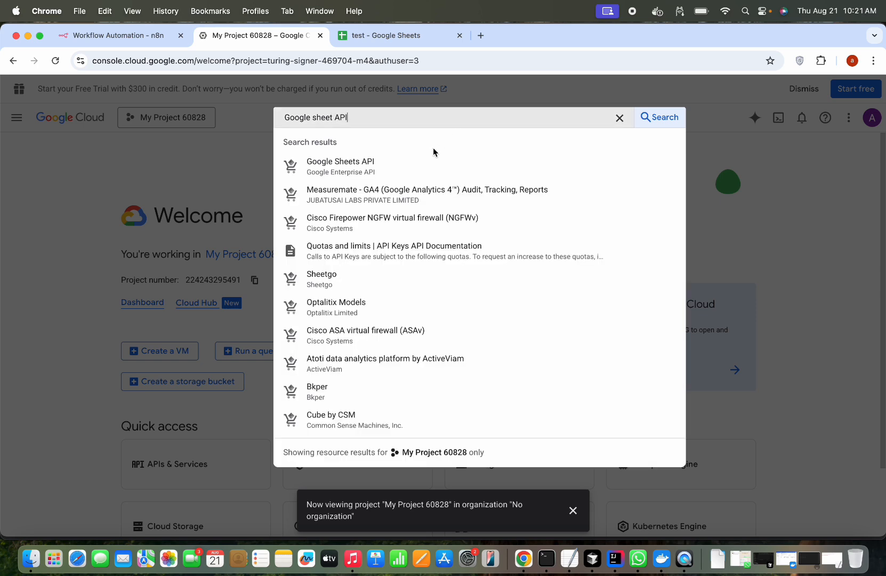
pyautogui.click(351, 170)
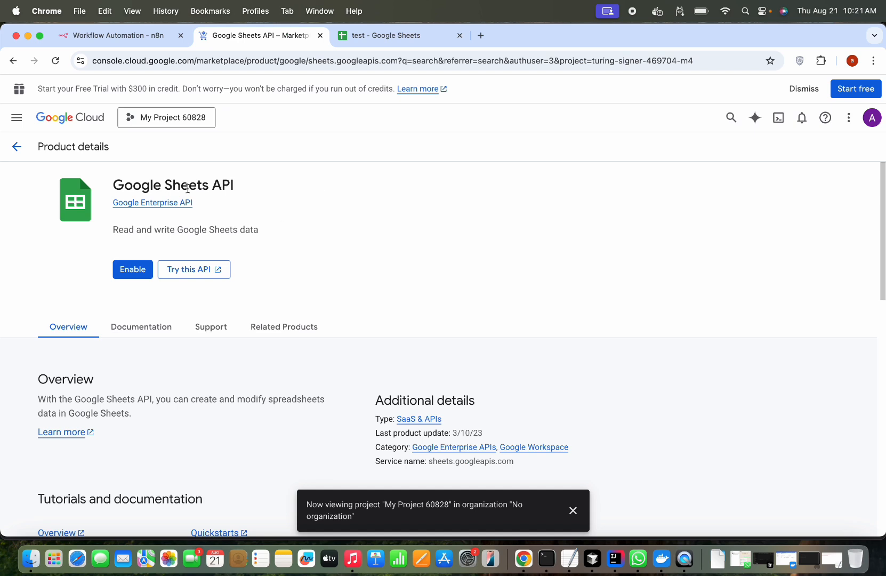
pyautogui.click(137, 272)
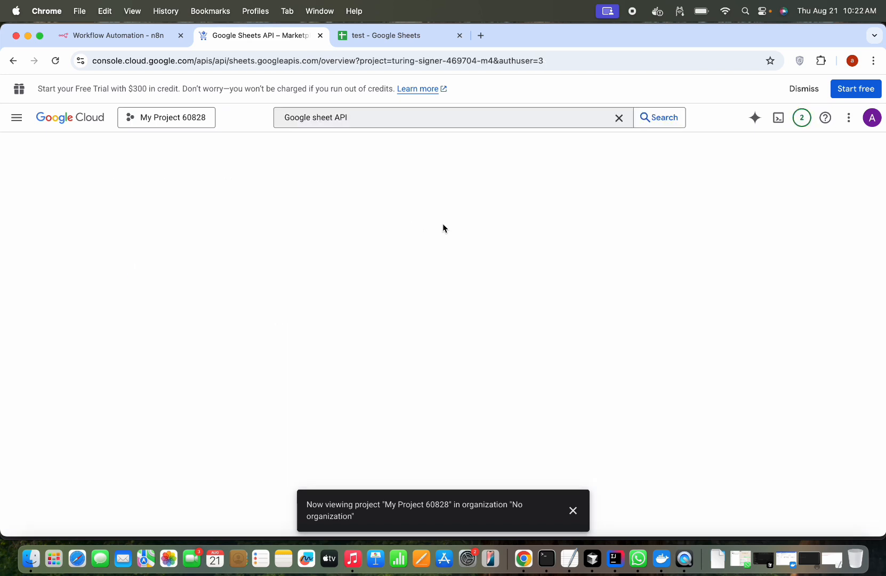
# - Dismiss the project notice and confirm the Google Sheets API details show Enabled
pyautogui.click(574, 512)
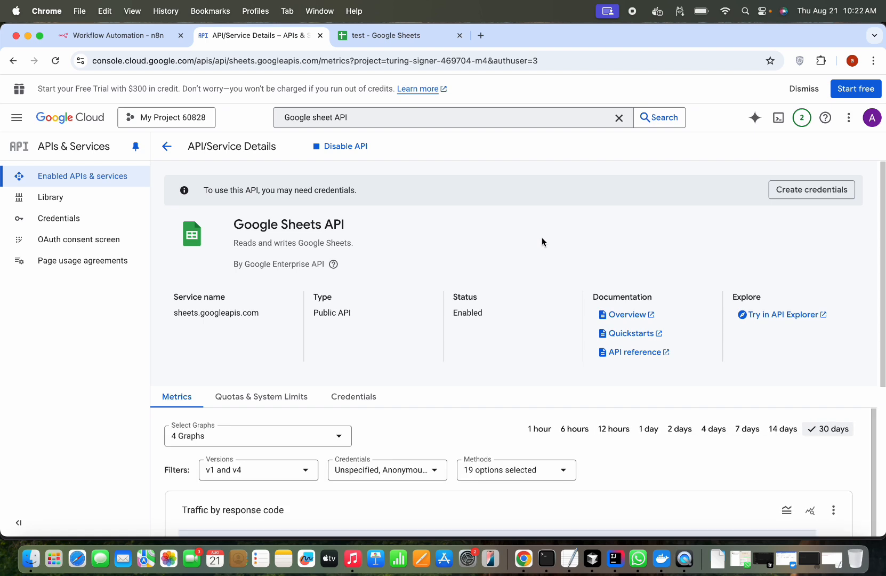
pyautogui.scroll(-1, 542, 238)
pyautogui.scroll(1, 542, 238)
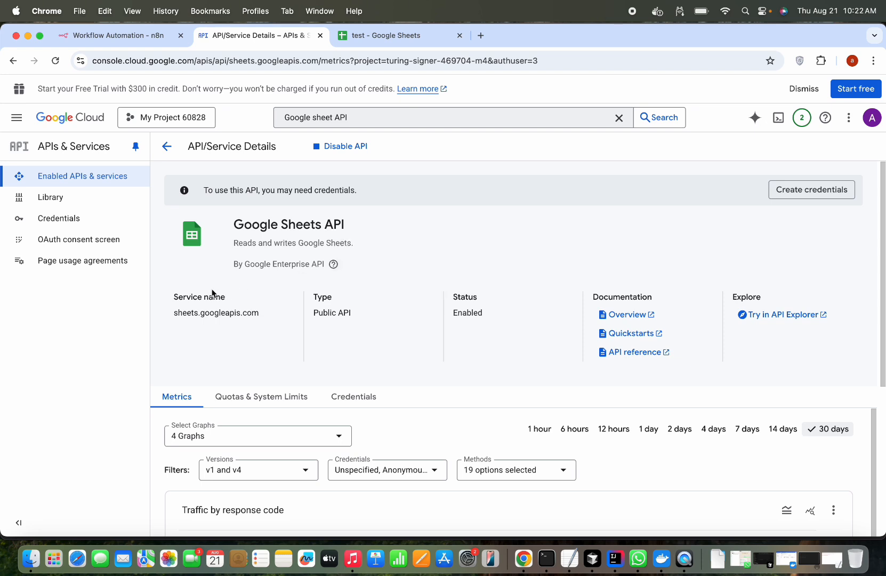
# - Start the OAuth consent setup and enter the app name 'n8ntutorial'
pyautogui.click(106, 245)
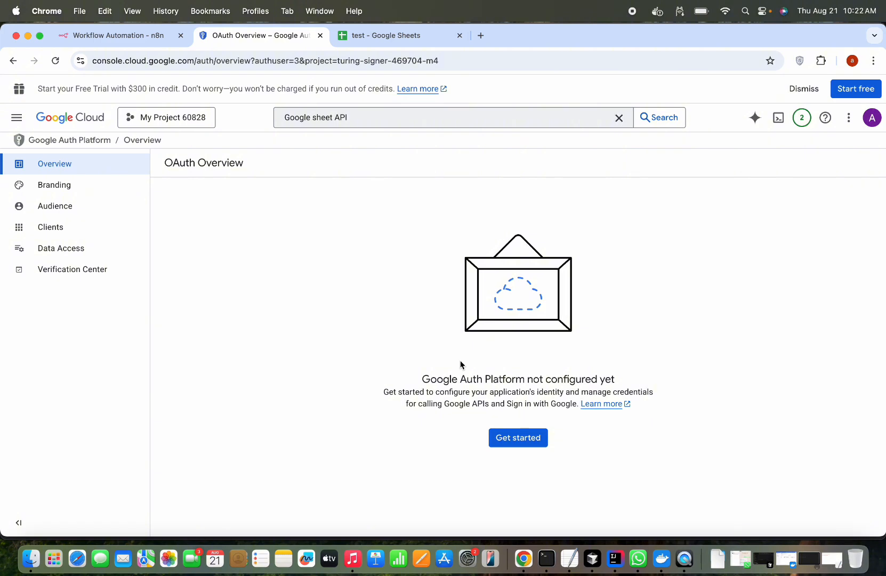
pyautogui.click(505, 442)
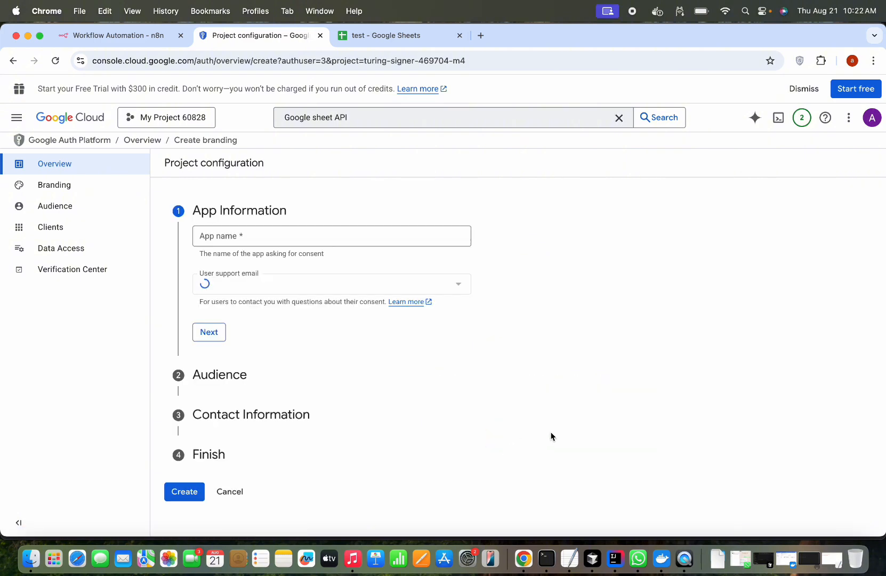
pyautogui.click(351, 237)
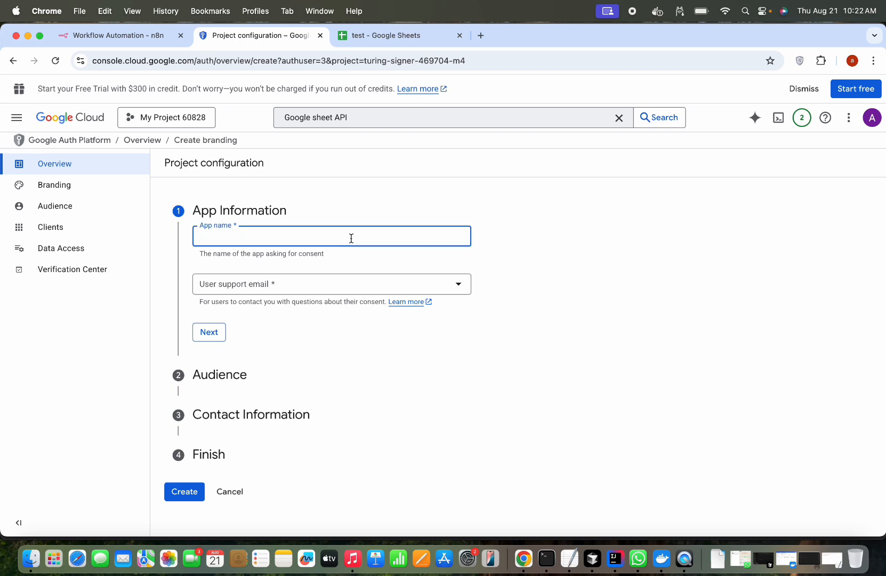
pyautogui.write('n8ntutorial')
# - Choose the account's e-mail as support contact and advance to the Audience step
pyautogui.click(357, 295)
pyautogui.click(354, 290)
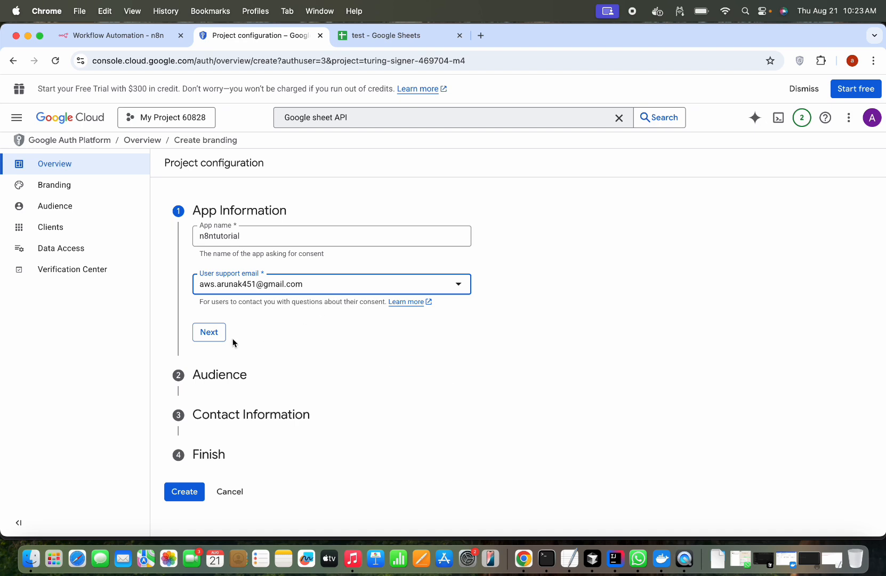
pyautogui.click(217, 335)
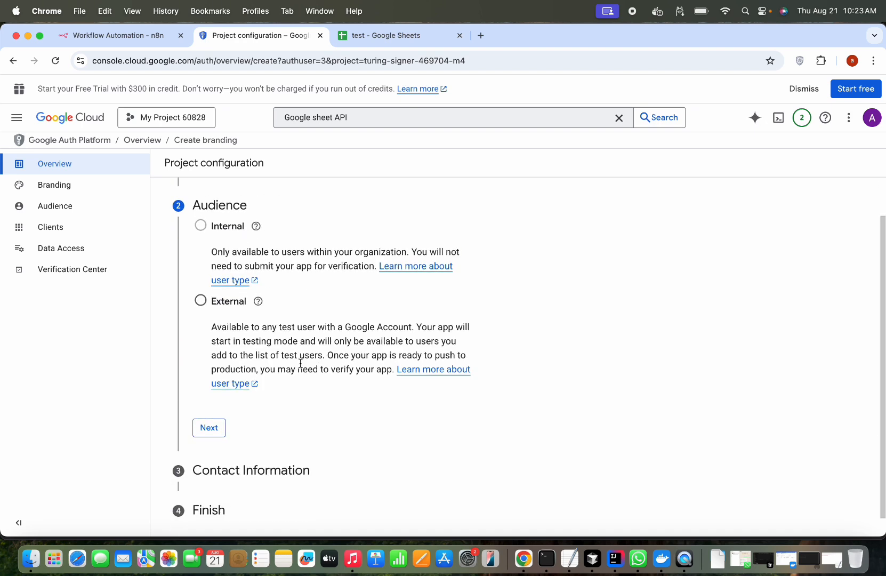
# - Set the audience to External and enter the contact e-mail address
pyautogui.click(201, 302)
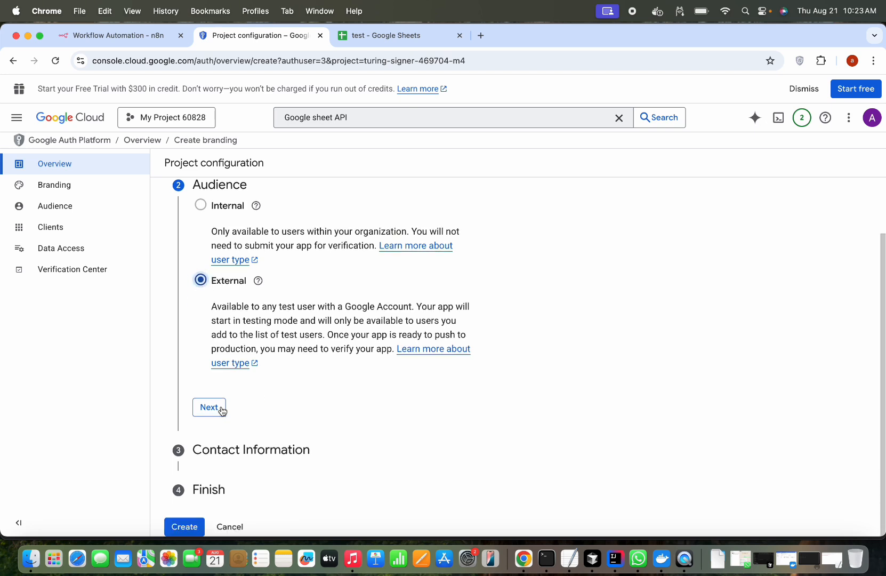
pyautogui.click(203, 408)
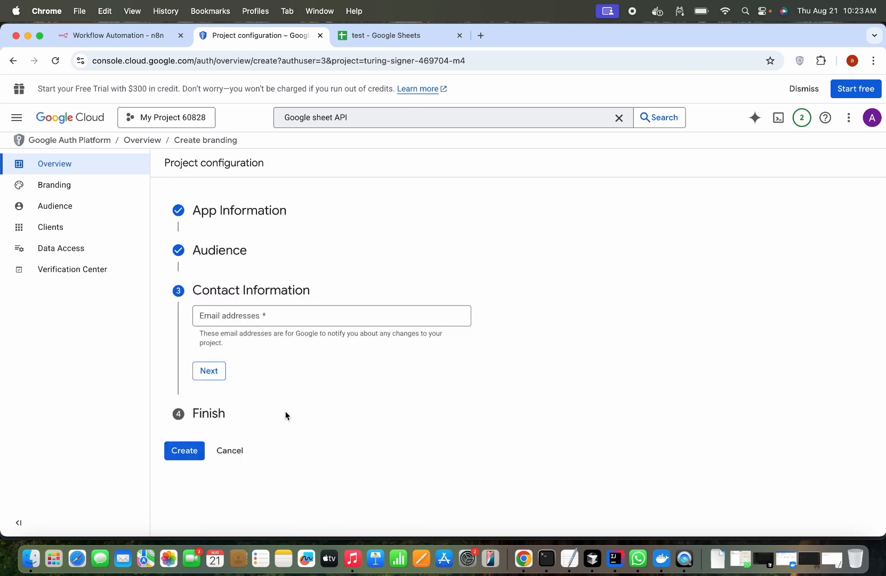
pyautogui.click(310, 318)
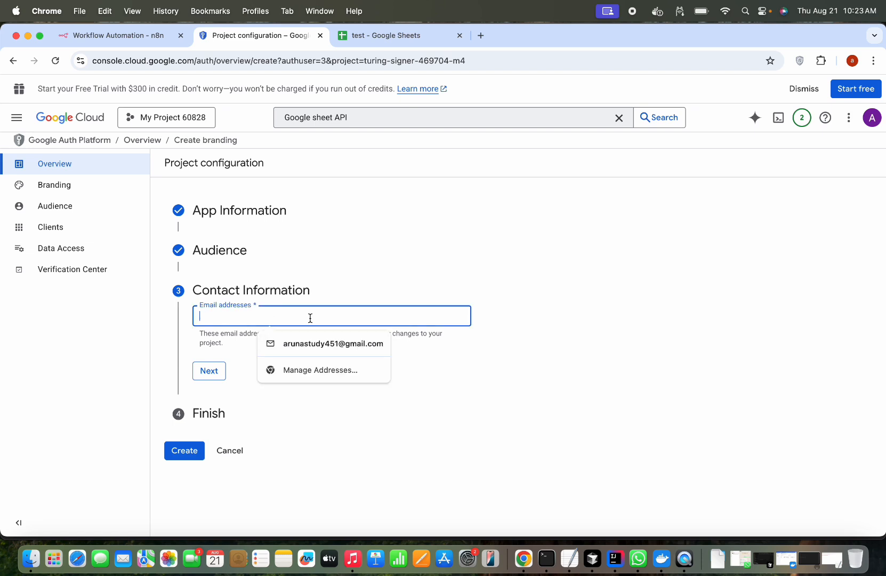
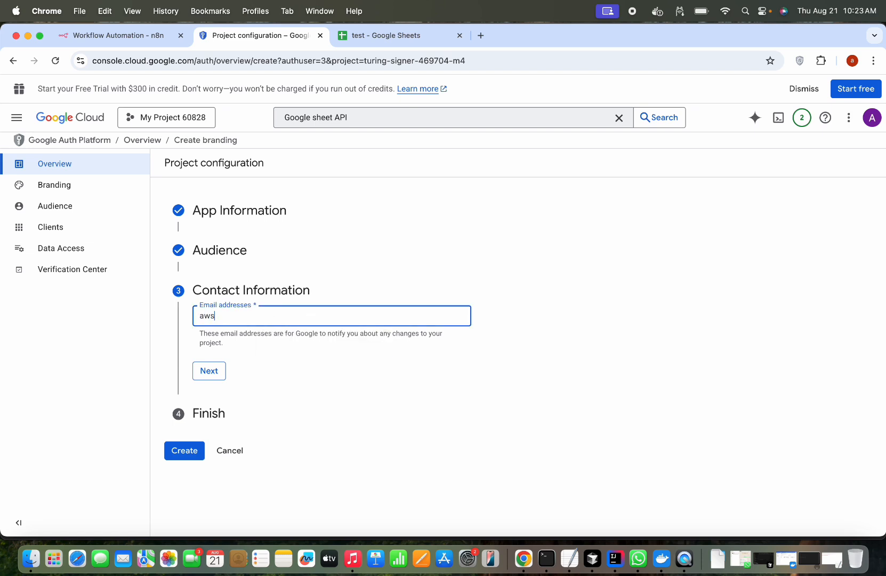
pyautogui.click(212, 369)
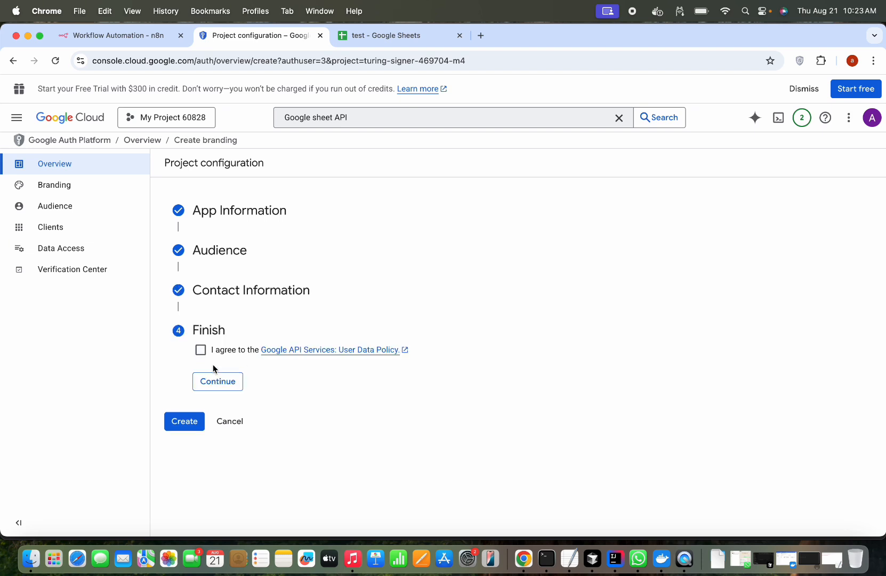
# - Accept the Google API Services User Data Policy and create the OAuth configuration
pyautogui.click(200, 350)
pyautogui.click(230, 386)
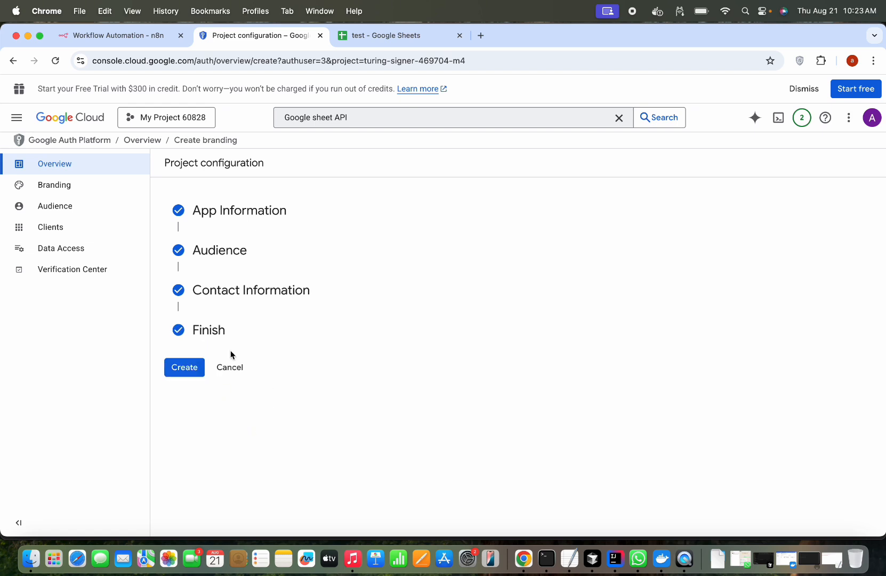
pyautogui.click(190, 369)
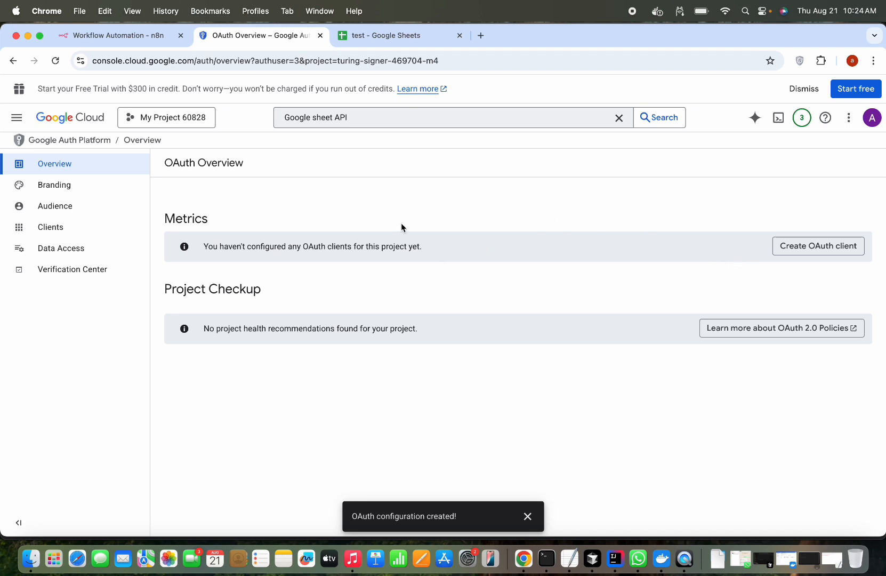
# - Open the Data Access page from the sidebar
pyautogui.click(84, 250)
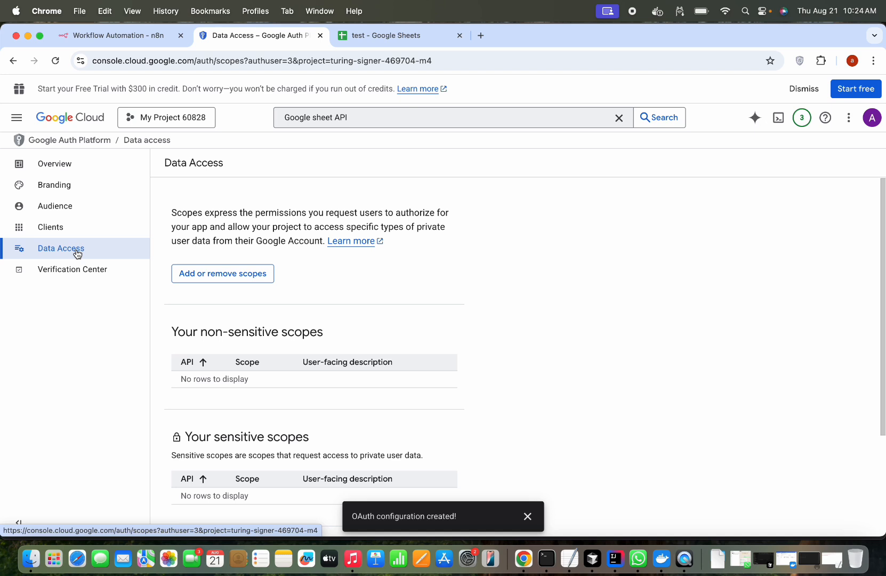
# - Select all listed scopes and apply them to the app's data access
pyautogui.scroll(-1, 212, 314)
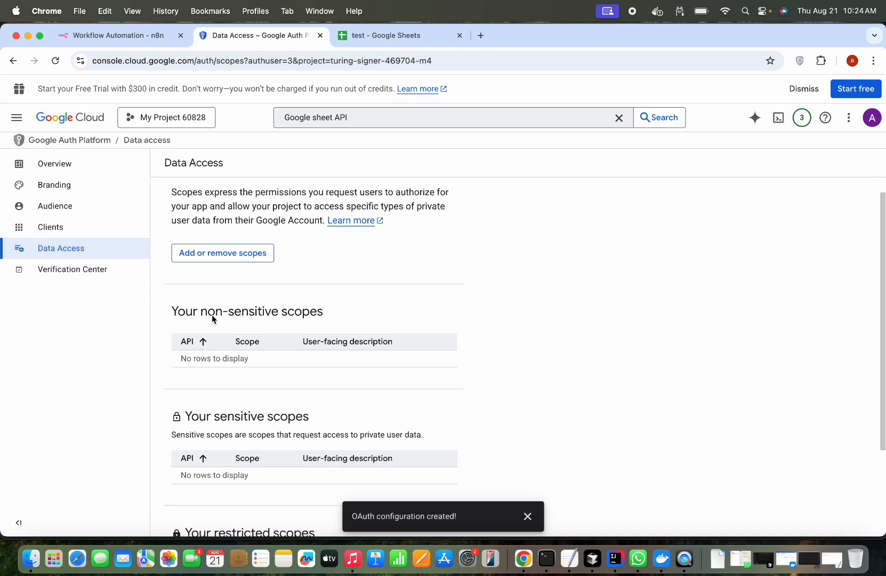
pyautogui.scroll(1, 236, 284)
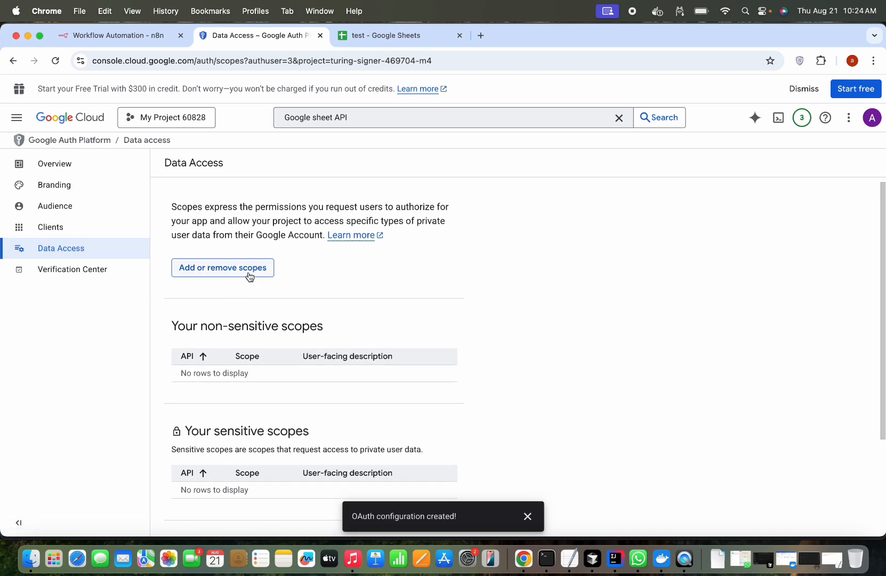
pyautogui.click(249, 277)
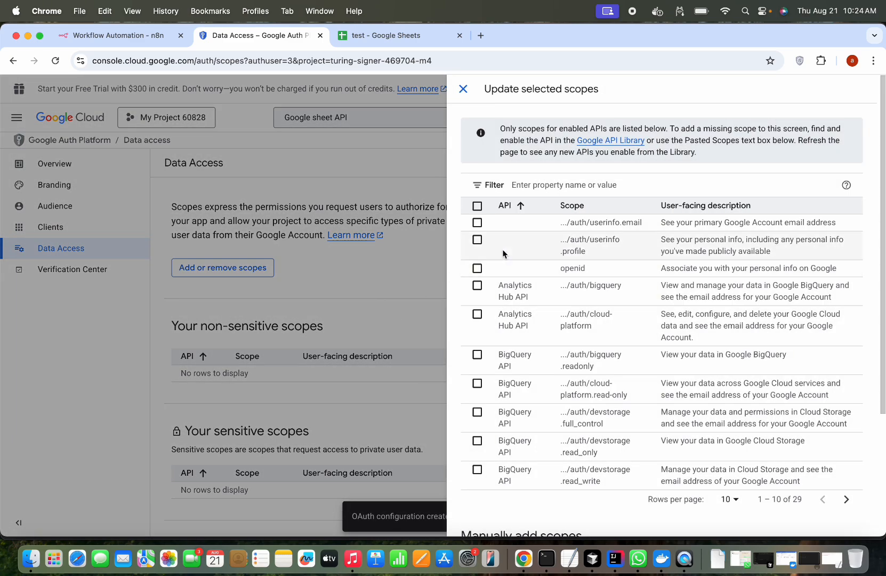
pyautogui.scroll(-5, 488, 270)
pyautogui.scroll(5, 488, 270)
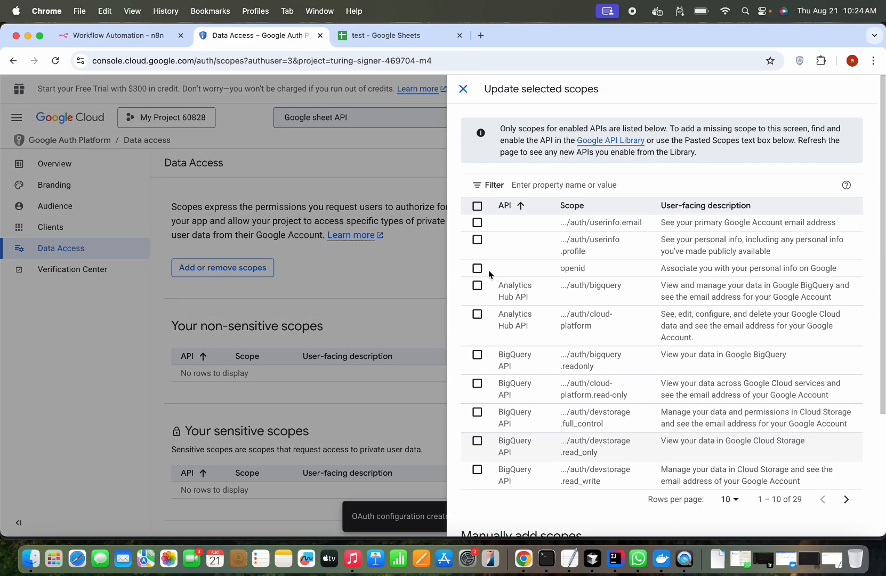
pyautogui.click(478, 206)
pyautogui.scroll(-3, 534, 299)
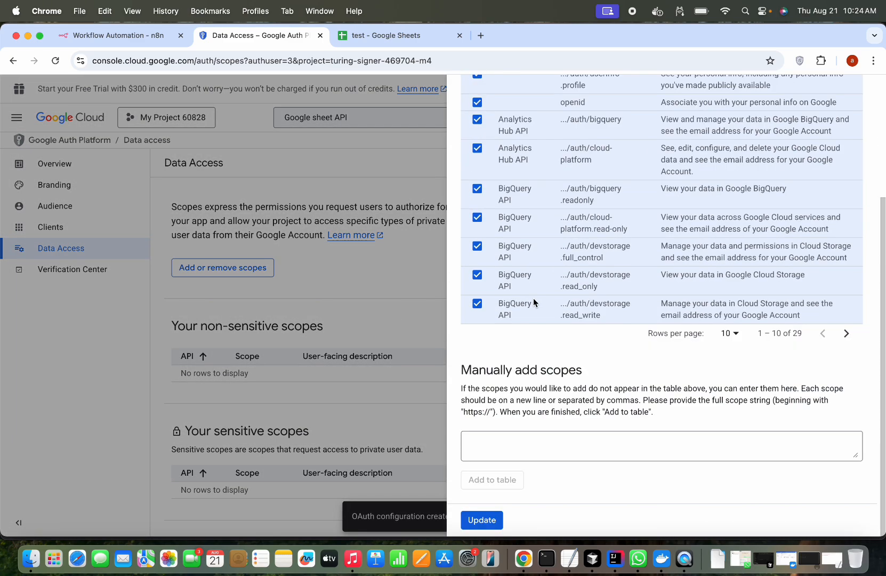
pyautogui.click(487, 519)
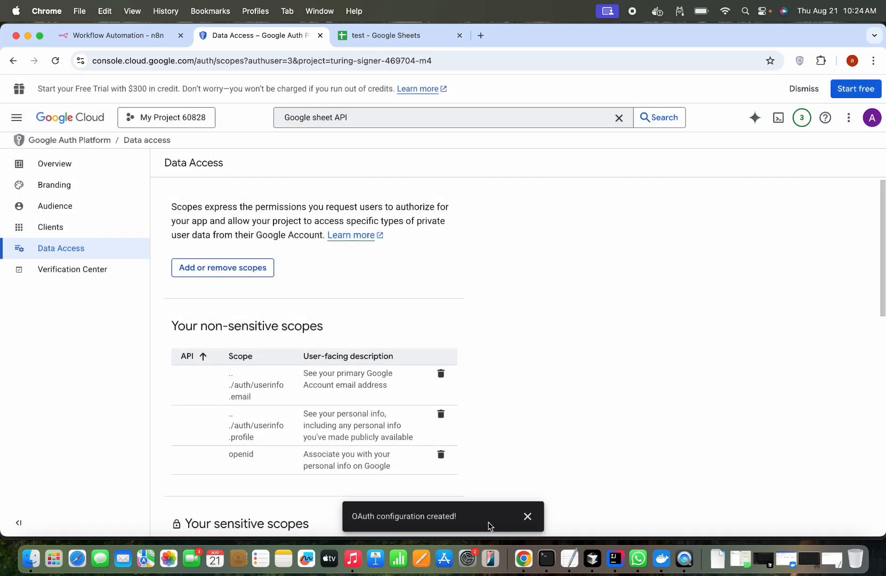
# - Save the data access changes and go to the OAuth Clients page
pyautogui.scroll(-10, 557, 419)
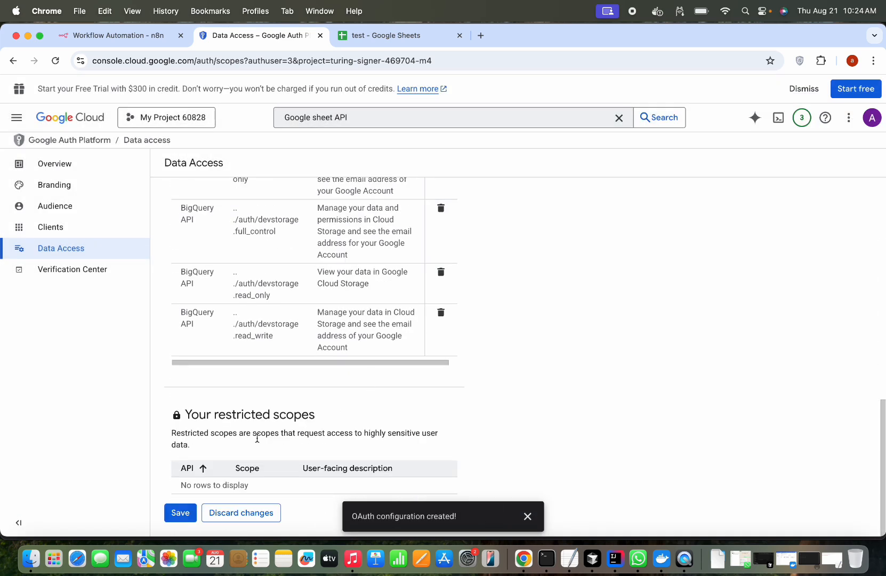
pyautogui.click(182, 513)
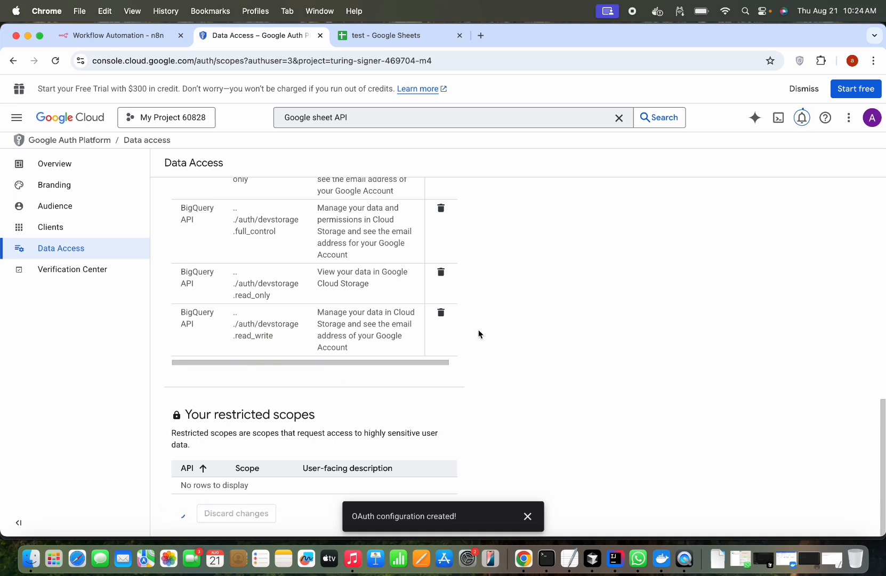
pyautogui.click(528, 516)
pyautogui.scroll(10, 629, 358)
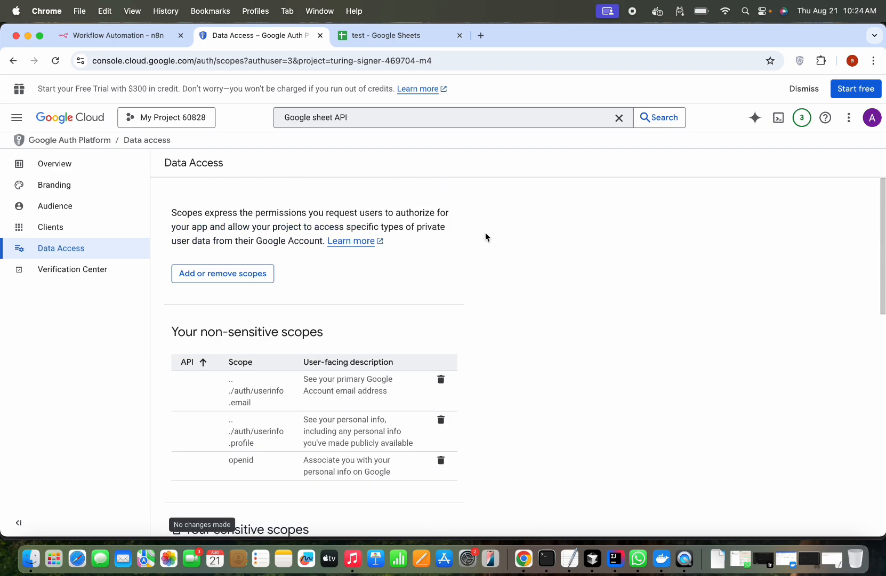
pyautogui.click(45, 226)
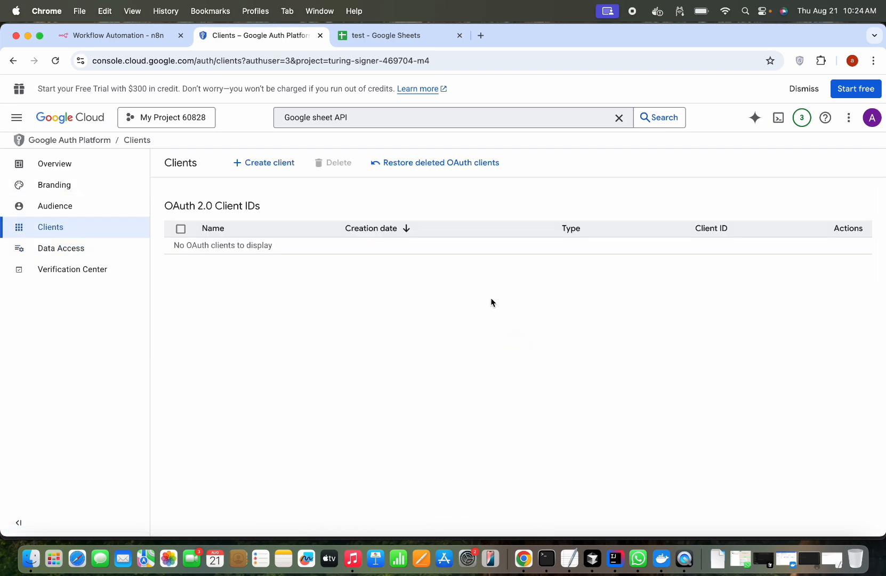
# - Start a Web application OAuth client named 'n8nTest'
pyautogui.click(272, 163)
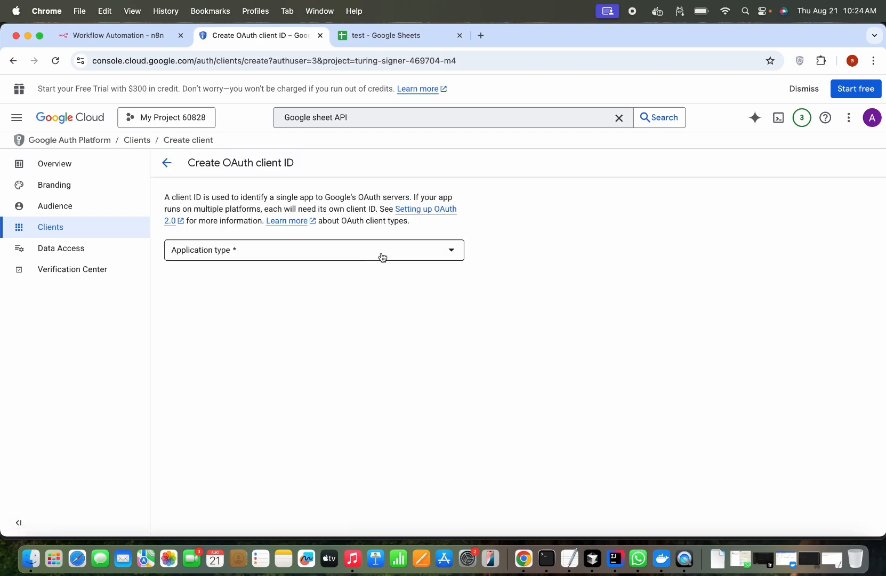
pyautogui.click(377, 255)
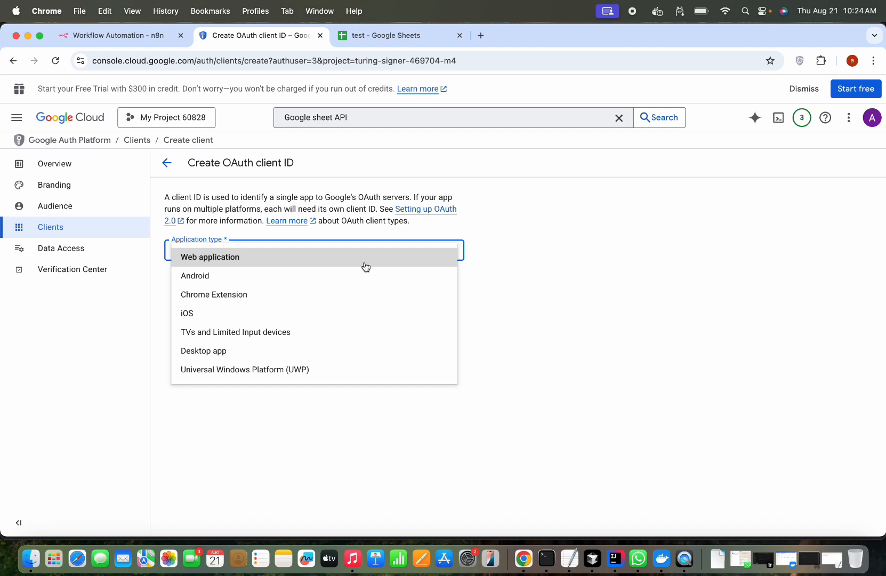
pyautogui.click(365, 263)
pyautogui.click(373, 282)
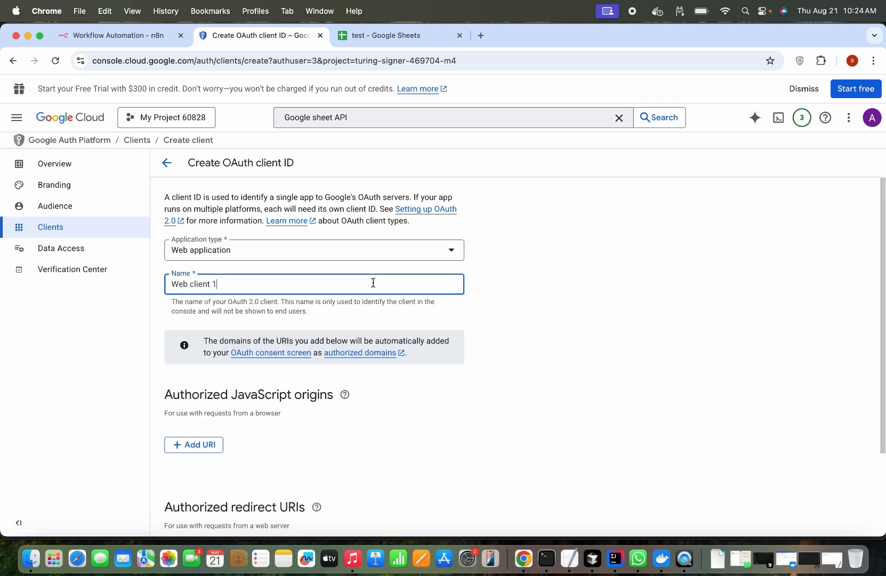
pyautogui.moveTo(219, 283); pyautogui.dragTo(148, 286)
pyautogui.write('n8nj')
pyautogui.press('BackSpace')
pyautogui.write('Test')
# - Add a blank redirect URI entry and copy n8n's OAuth redirect URL for it
pyautogui.scroll(-4, 250, 351)
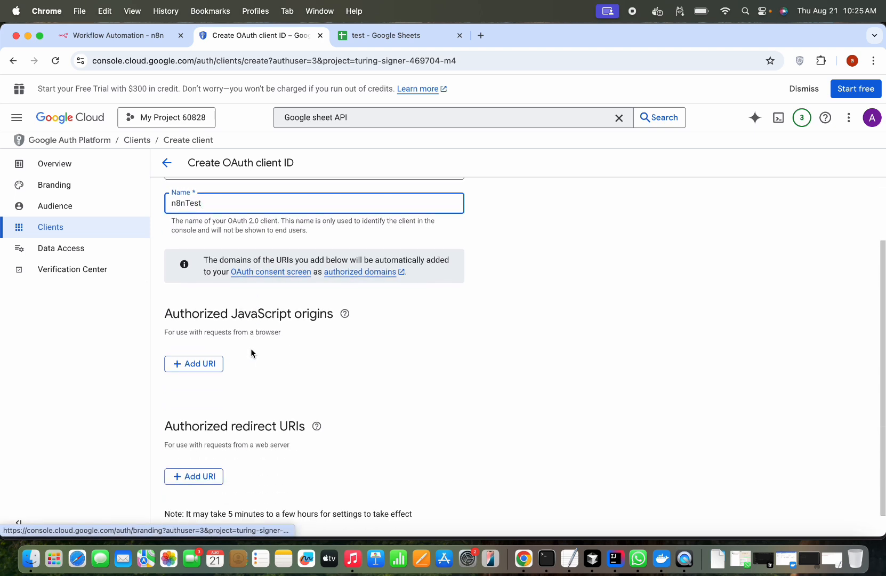
pyautogui.click(195, 449)
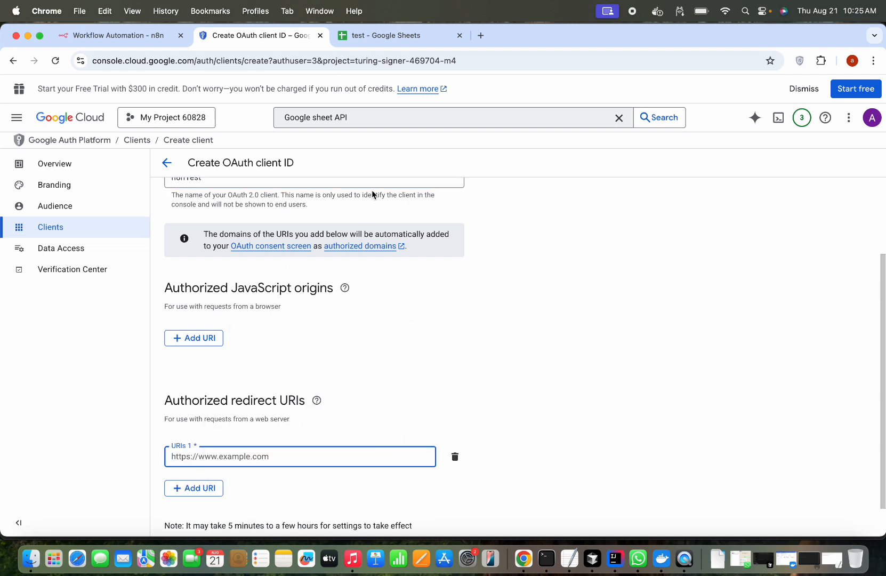
pyautogui.click(120, 35)
pyautogui.scroll(-2, 411, 308)
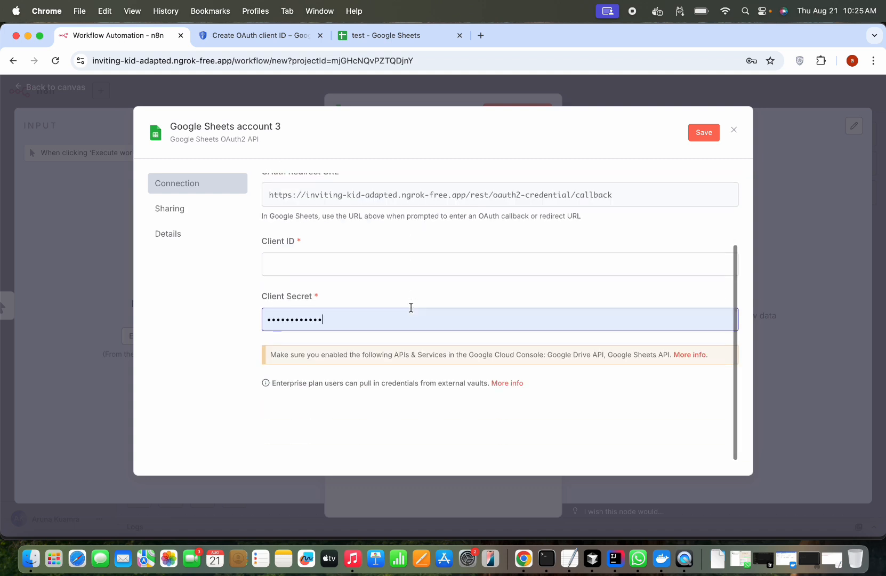
pyautogui.scroll(3, 411, 308)
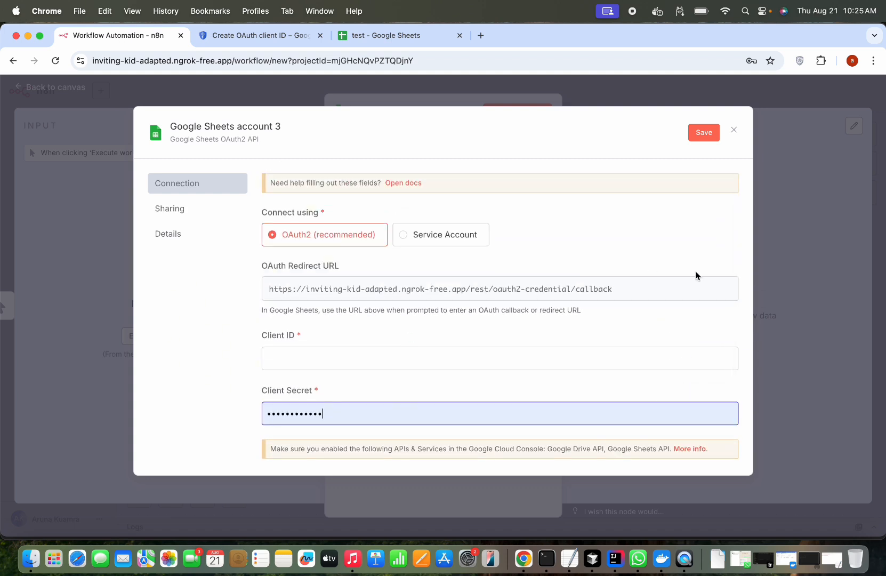
pyautogui.click(719, 291)
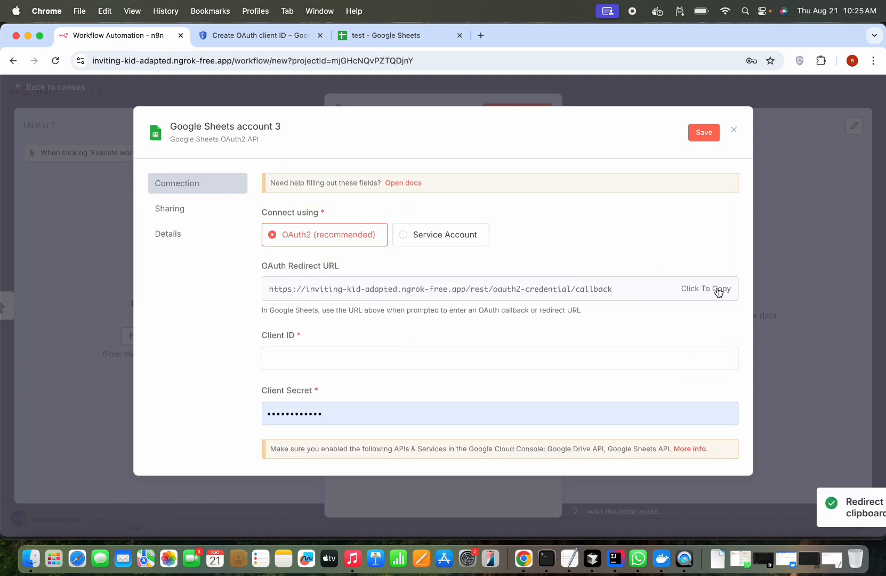
pyautogui.click(277, 36)
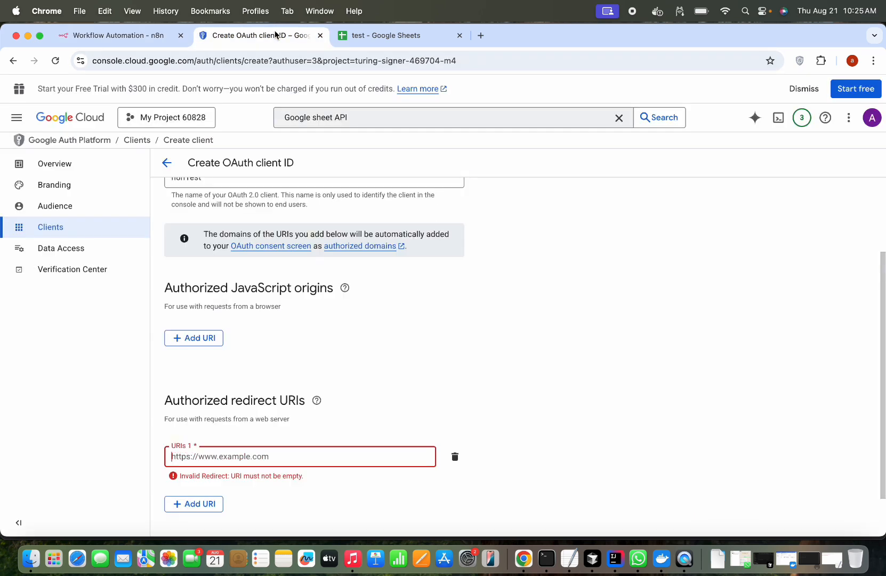
# - Paste n8n's callback URL as the first authorized redirect URI and create the n8nTest OAuth client
pyautogui.click(257, 441)
pyautogui.press('super+v')
pyautogui.scroll(-1, 295, 510)
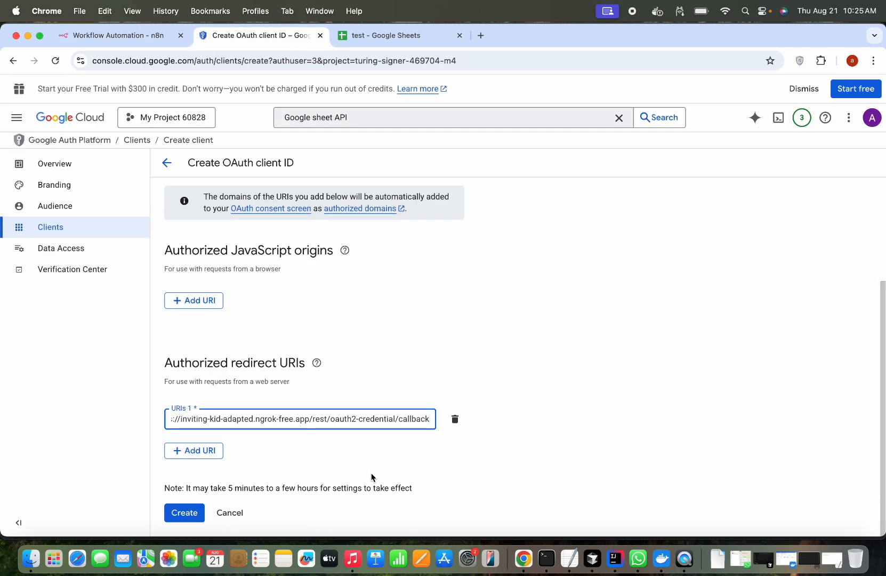
pyautogui.click(188, 514)
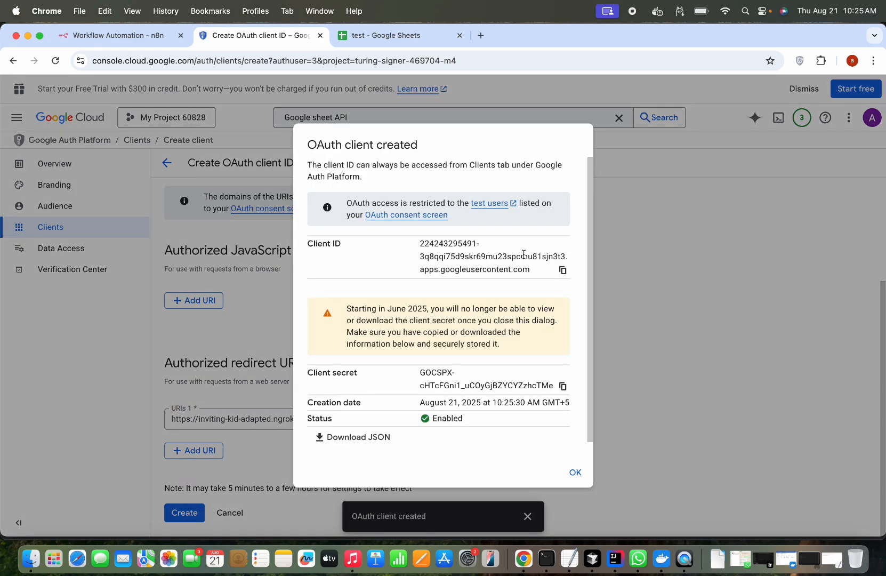
pyautogui.scroll(-1, 480, 322)
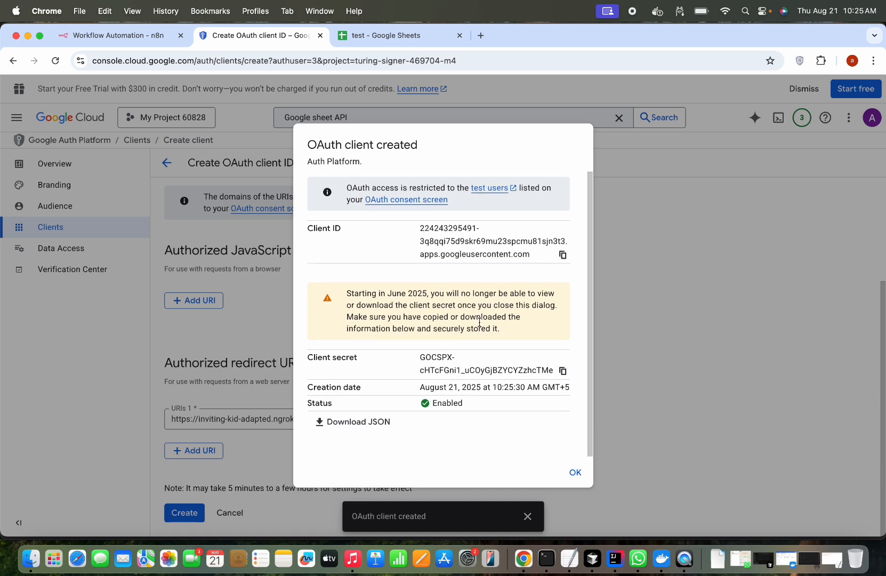
pyautogui.scroll(1, 480, 322)
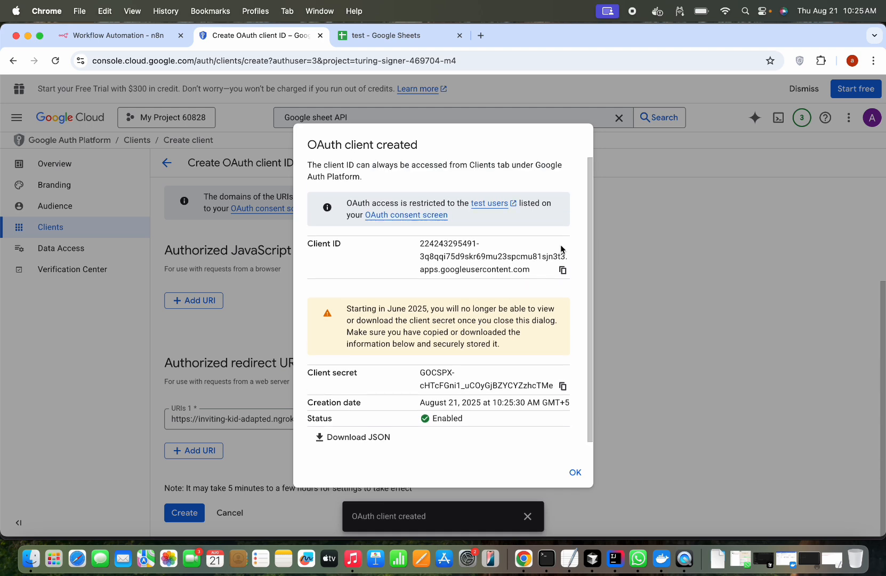
# - Copy the new client ID into n8n's Client ID field
pyautogui.click(563, 271)
pyautogui.click(124, 36)
pyautogui.click(303, 354)
pyautogui.press('super+v')
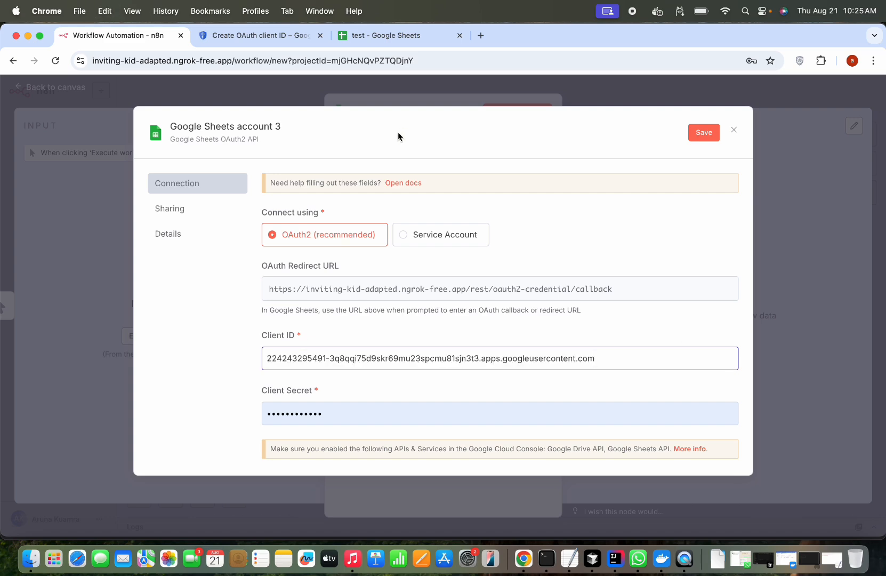
# - Replace the old Client Secret with the new client secret and save Google Sheets account 3
pyautogui.click(289, 37)
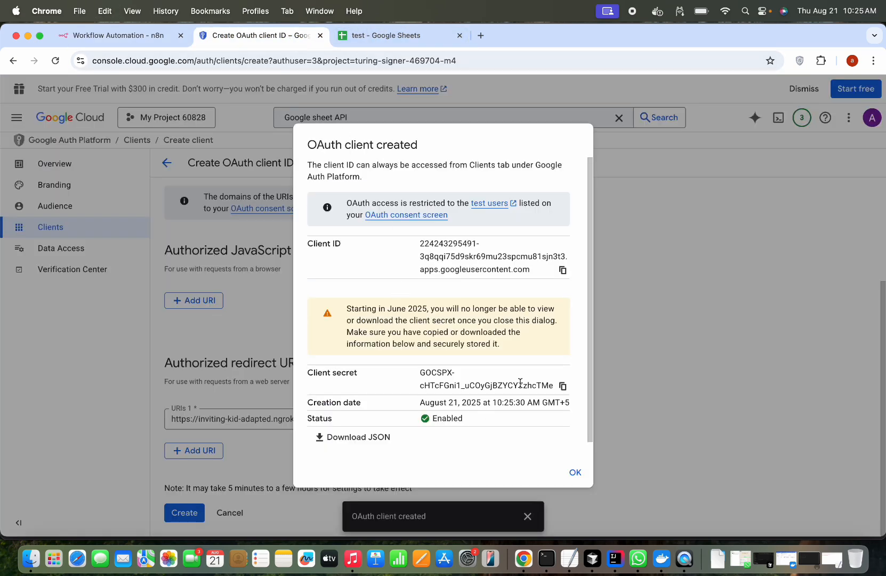
pyautogui.click(563, 386)
pyautogui.click(120, 42)
pyautogui.moveTo(350, 414); pyautogui.dragTo(207, 387)
pyautogui.press('super+v')
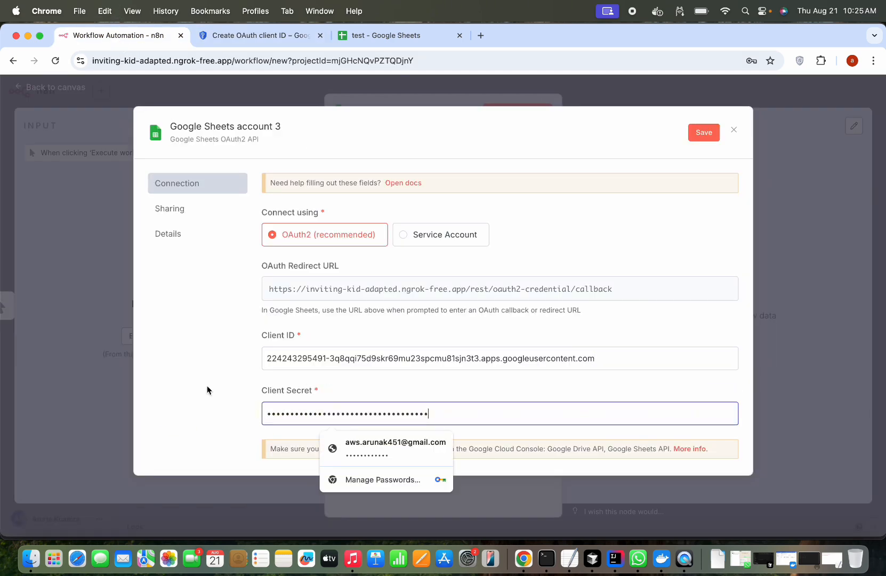
pyautogui.click(696, 133)
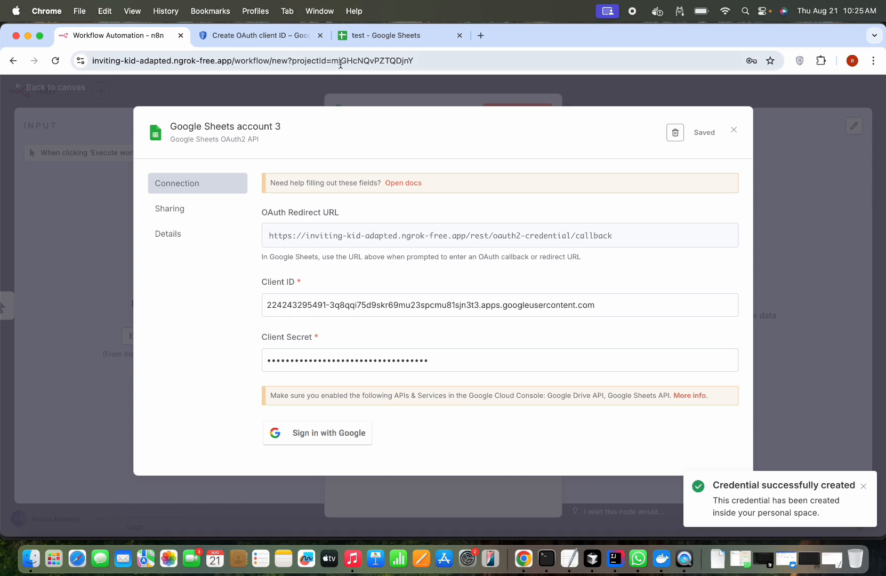
pyautogui.click(256, 35)
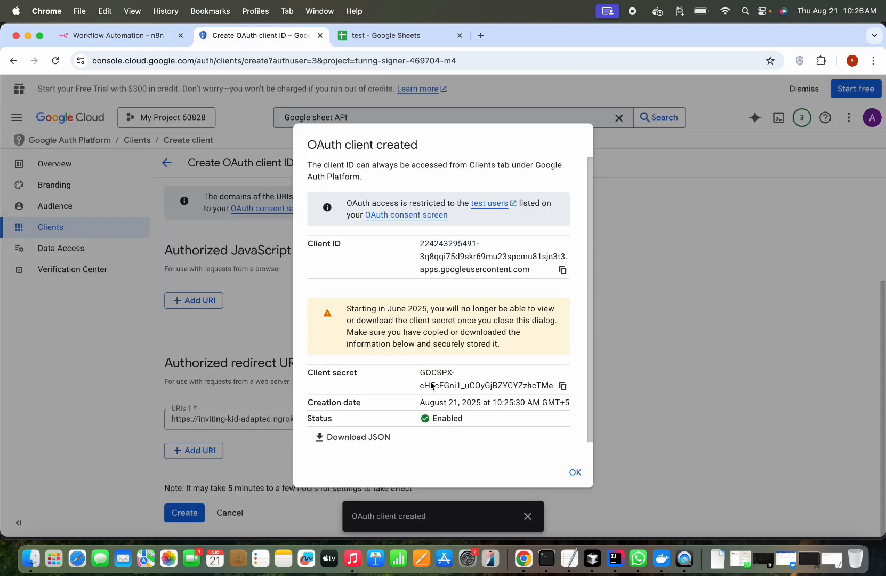
# - Close the client details and go to the OAuth Audience page
pyautogui.click(575, 473)
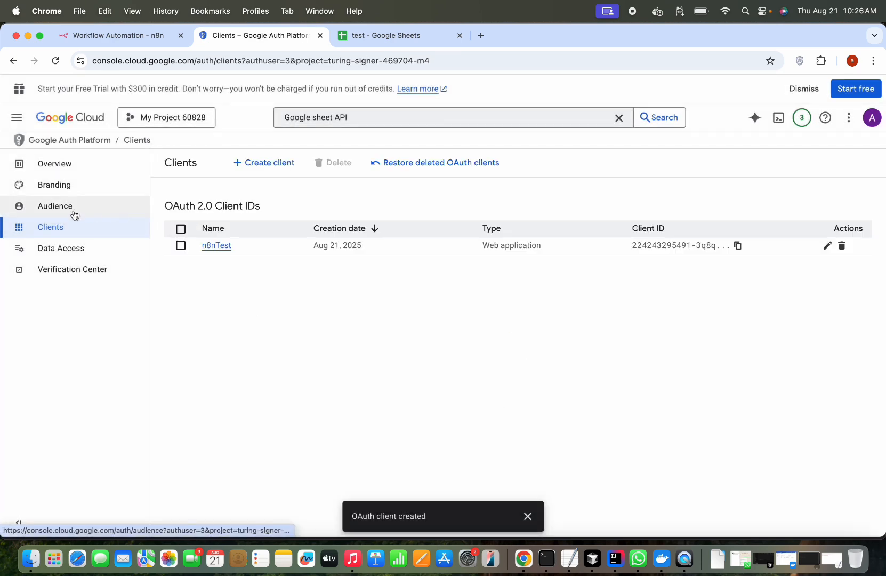
pyautogui.click(68, 214)
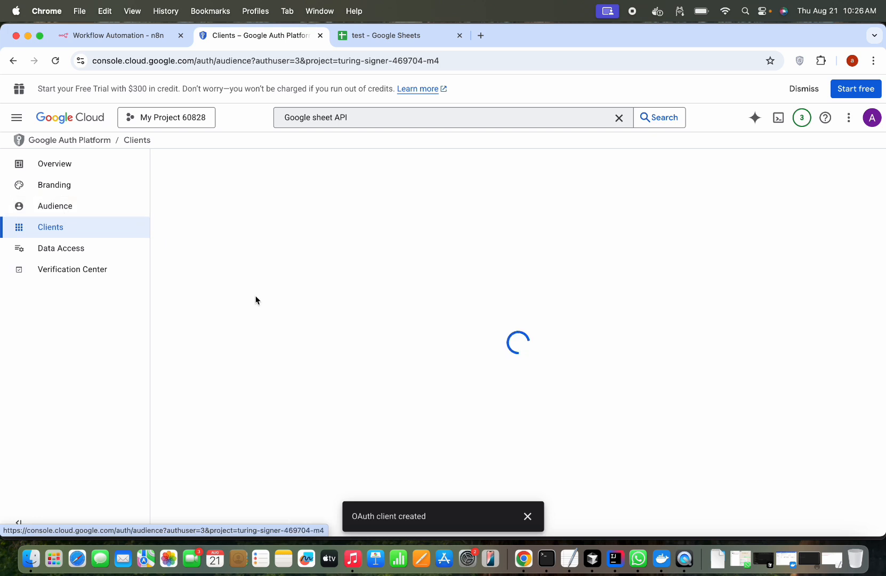
pyautogui.scroll(-3, 307, 364)
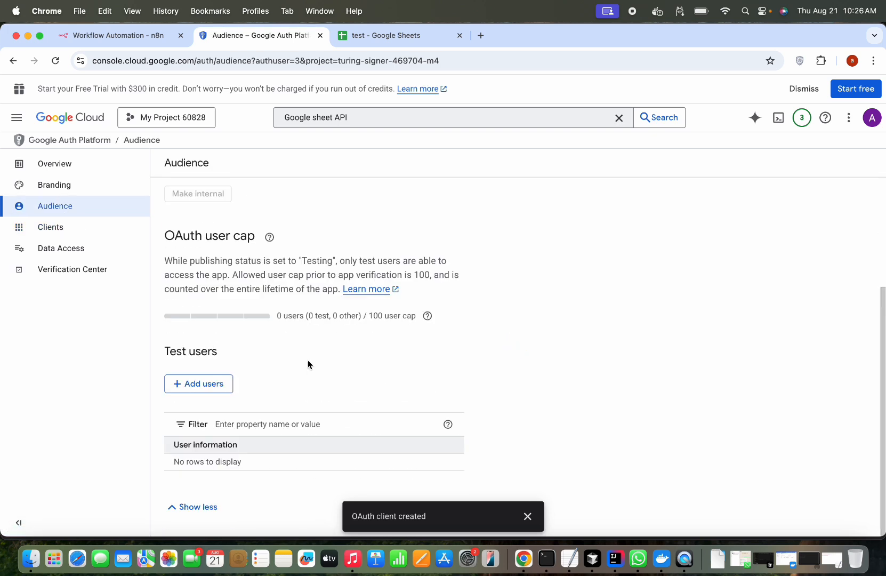
# - Add the account's Gmail address as a test user and save it
pyautogui.click(215, 389)
pyautogui.click(536, 197)
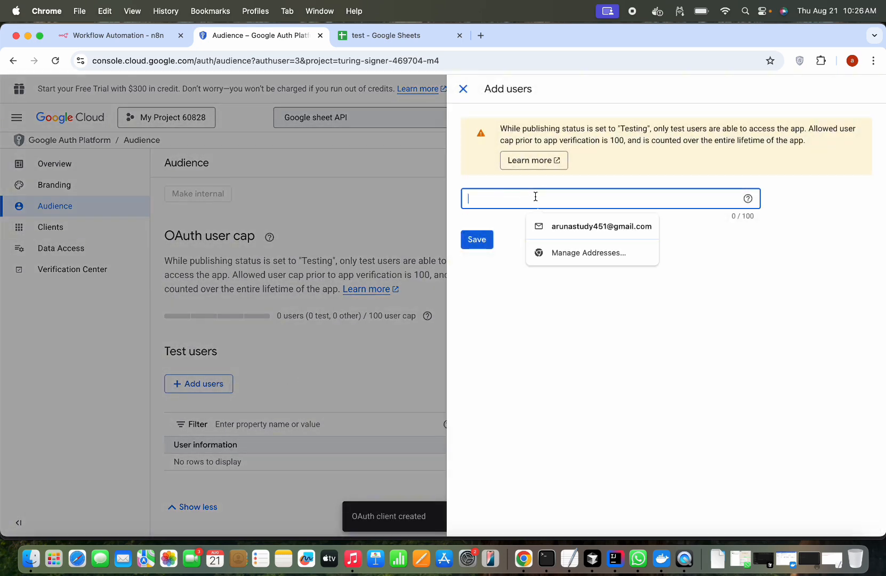
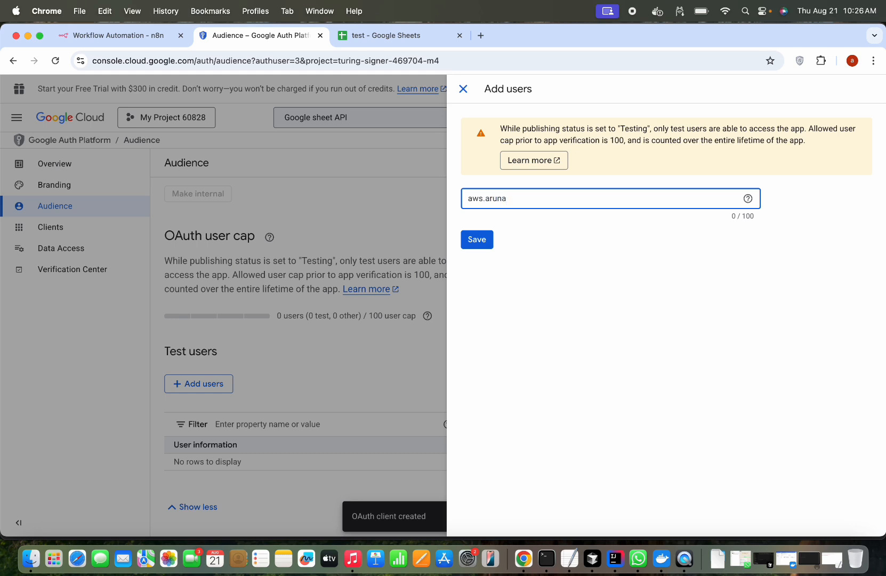
pyautogui.press('Return')
pyautogui.click(485, 245)
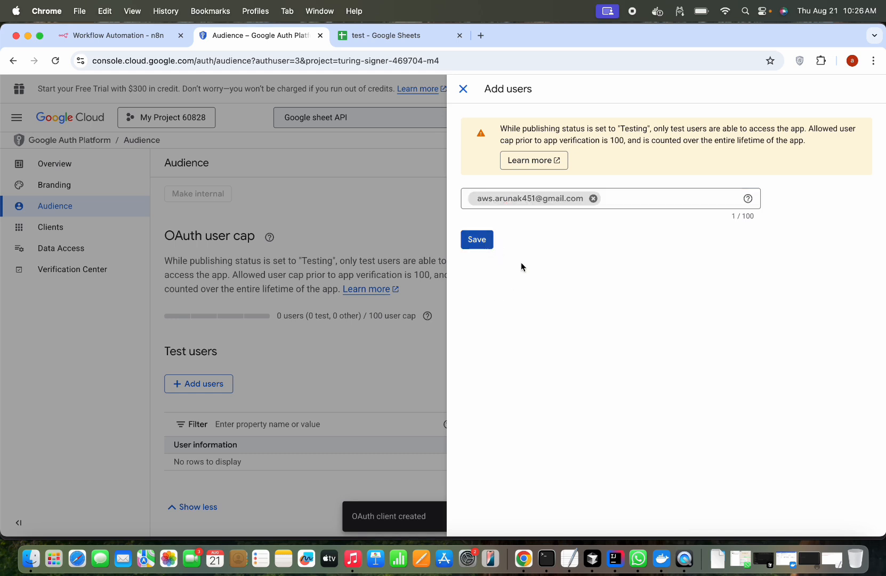
pyautogui.click(482, 243)
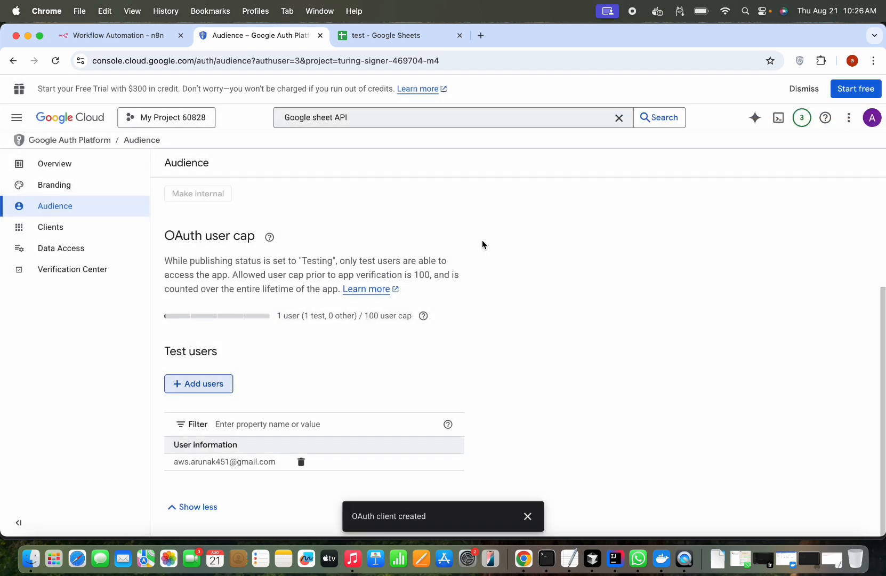
pyautogui.click(428, 315)
# - Dismiss the user cap help and navigate through APIs & Services to the API Library
pyautogui.click(543, 243)
pyautogui.scroll(3, 542, 243)
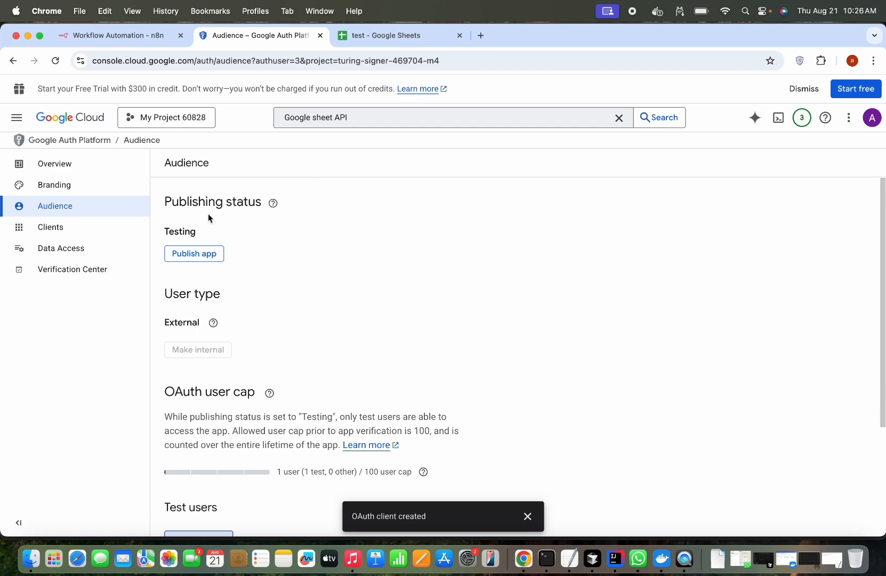
pyautogui.click(17, 118)
pyautogui.click(17, 119)
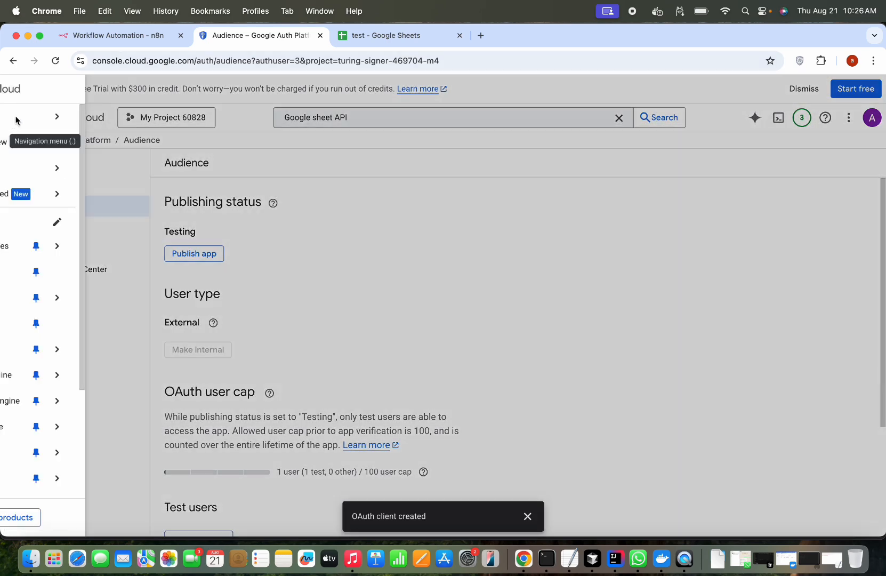
pyautogui.moveTo(83, 248)
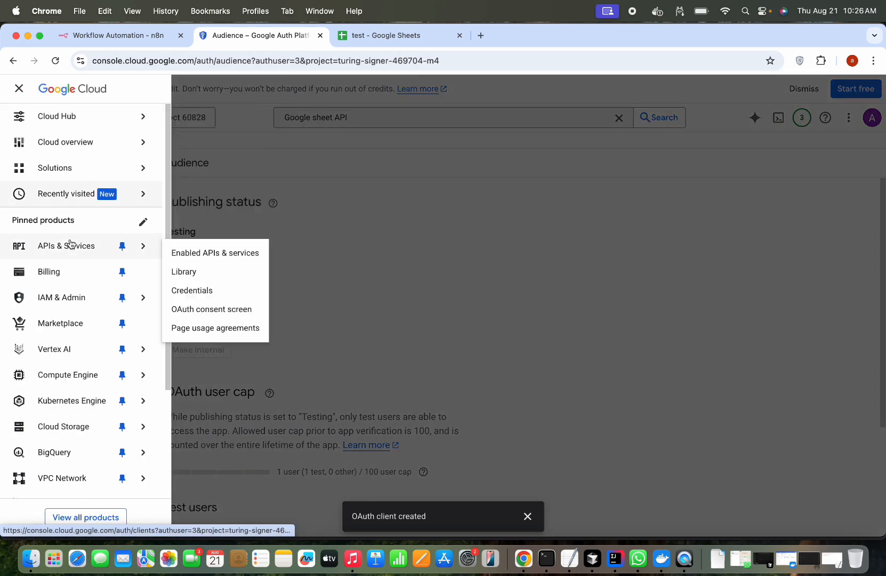
pyautogui.click(228, 252)
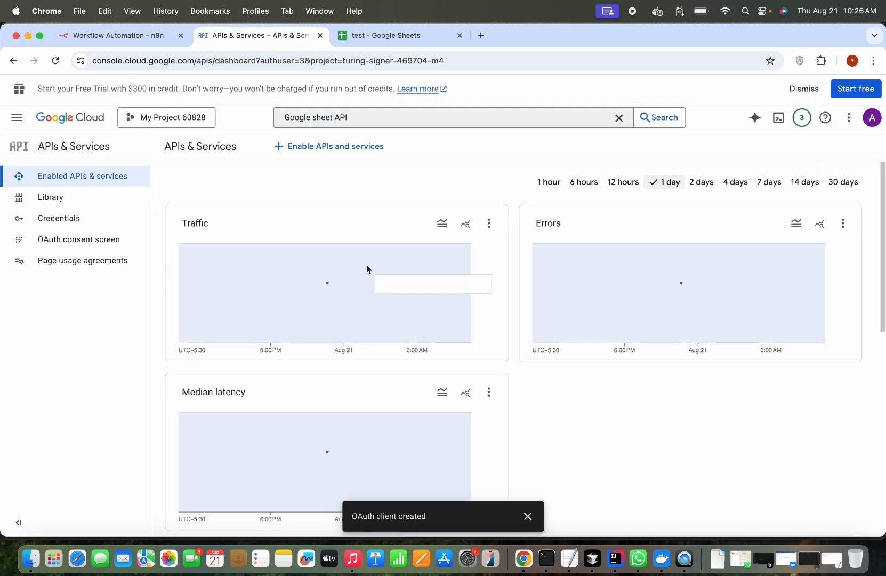
pyautogui.click(327, 148)
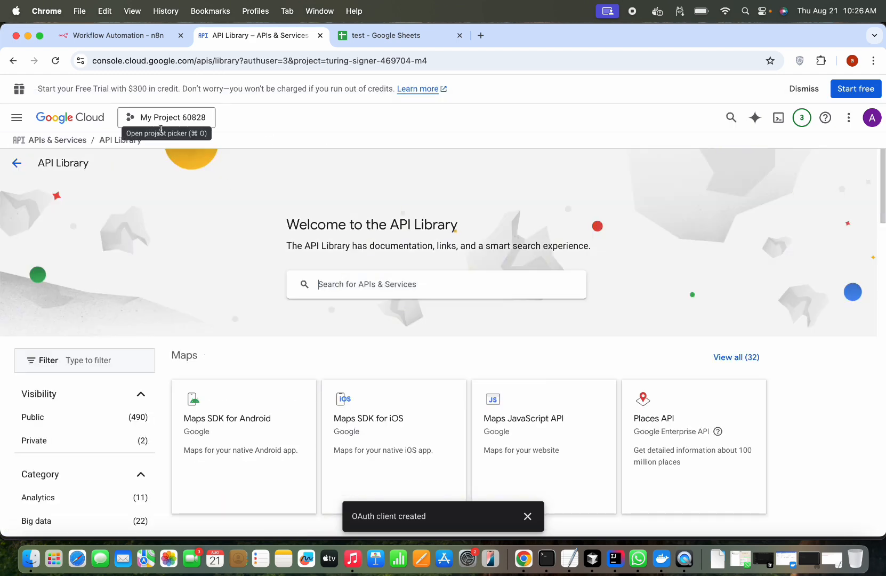
# - Check the project list without switching projects, then return to the APIs & Services dashboard
pyautogui.click(174, 119)
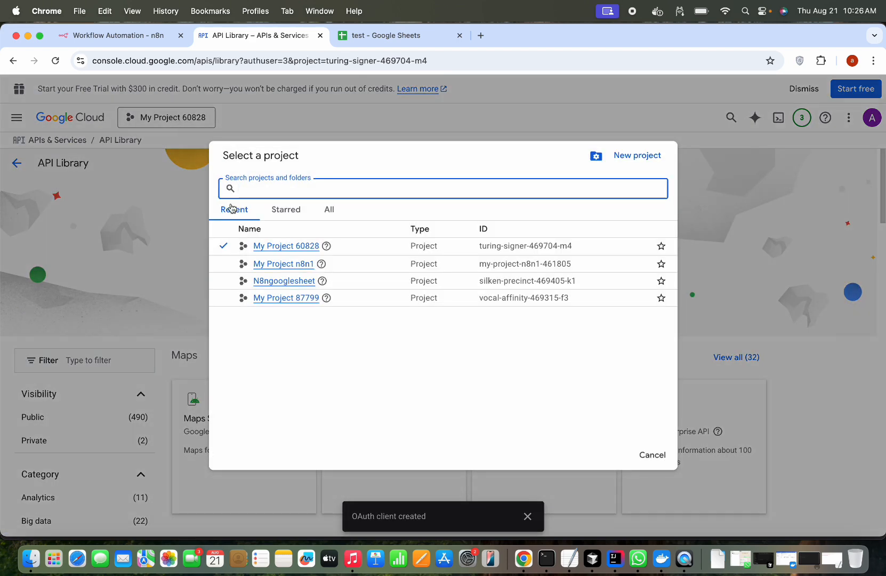
pyautogui.click(277, 246)
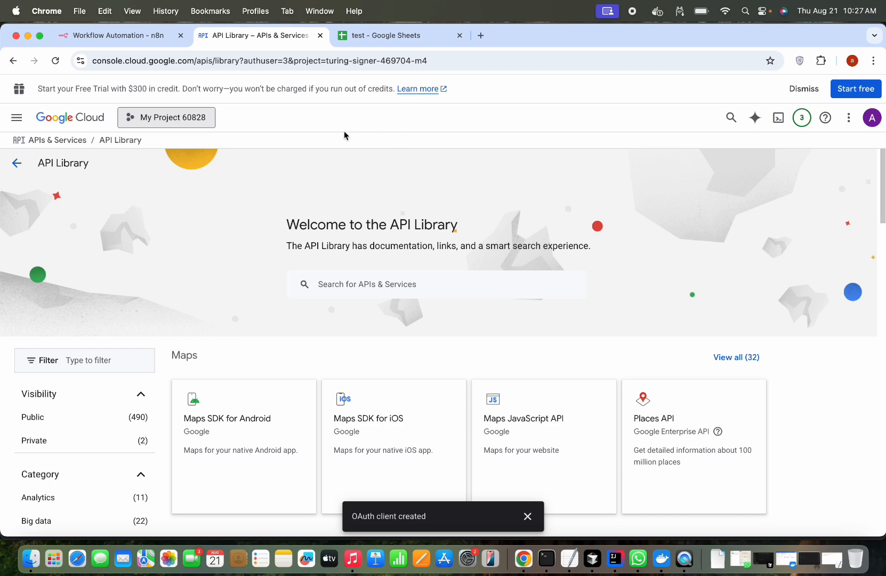
pyautogui.click(167, 121)
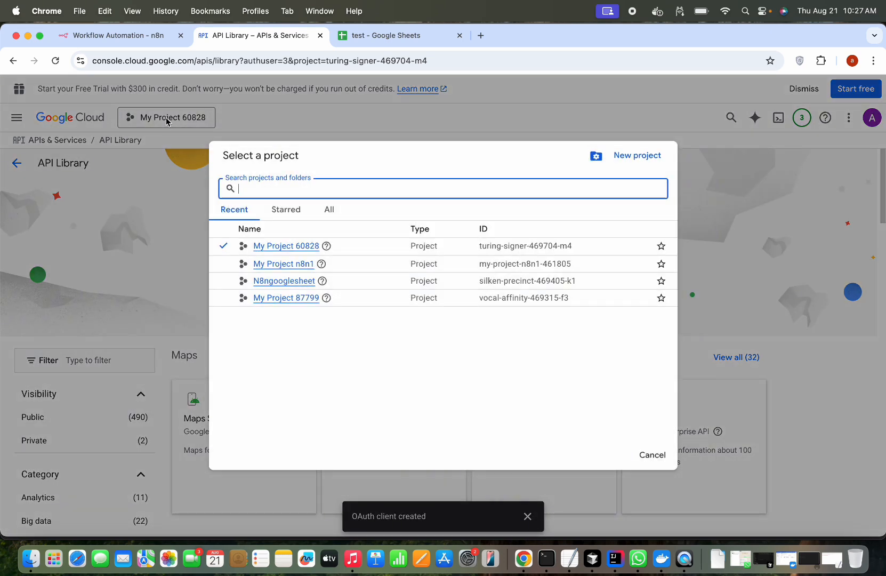
pyautogui.click(439, 121)
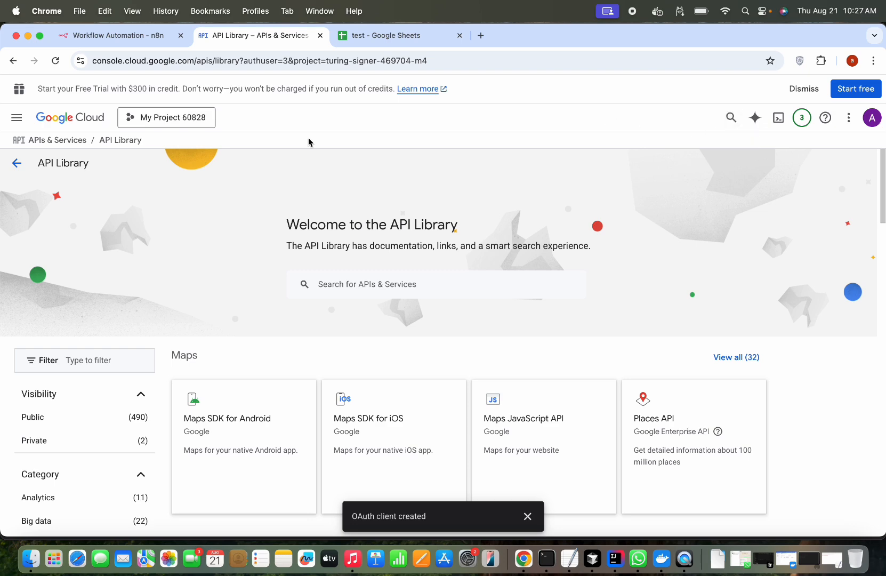
pyautogui.click(17, 162)
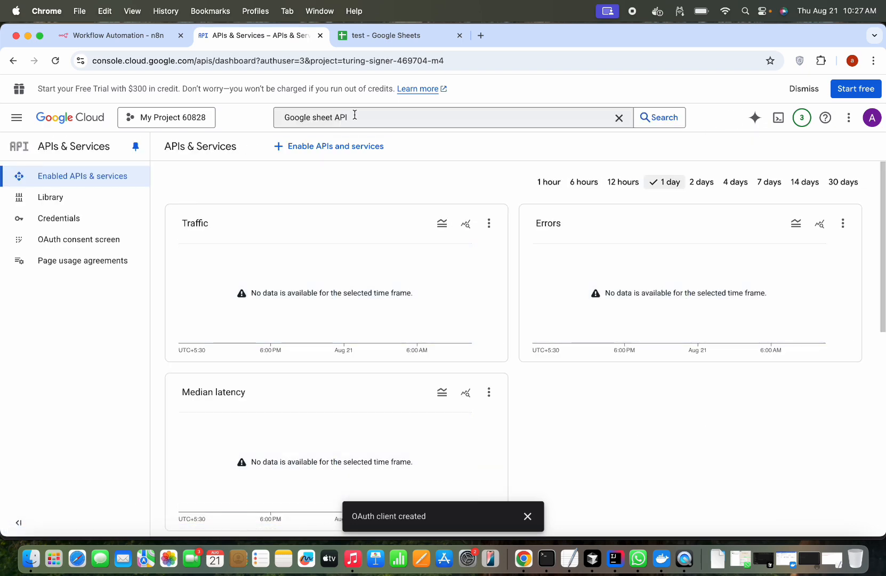
# - Search for 'Google Drive API' and enable it for My Project 60828
pyautogui.click(360, 116)
pyautogui.press('super+a')
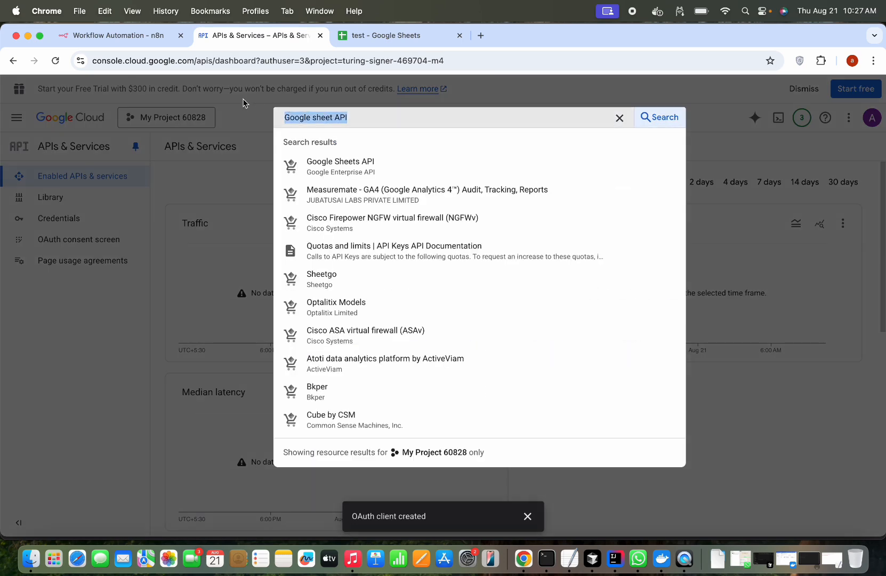
pyautogui.write('Google Drive A')
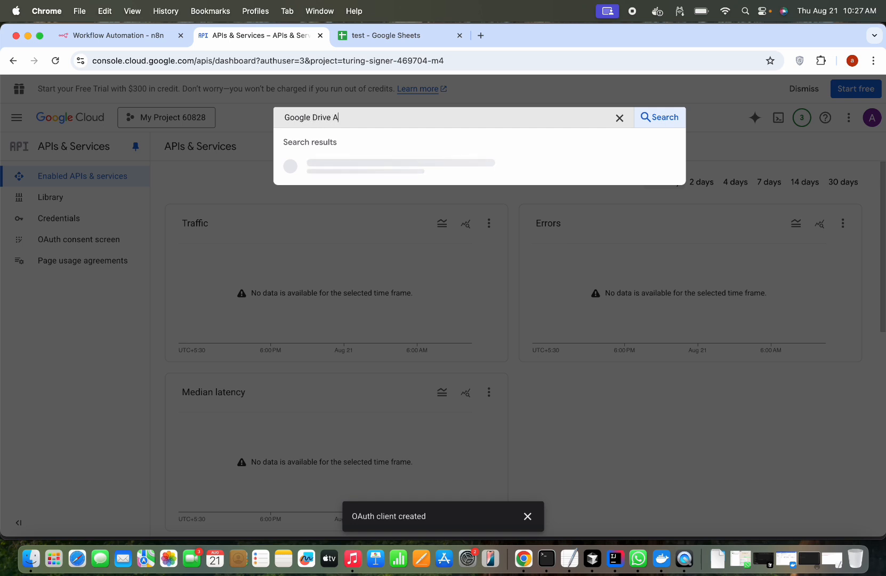
pyautogui.write('PI')
pyautogui.press('Return')
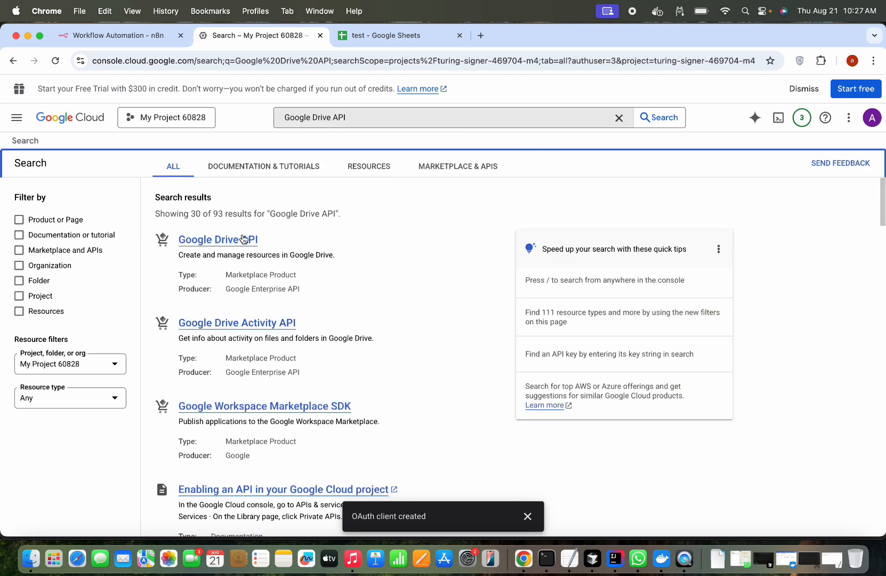
pyautogui.click(240, 242)
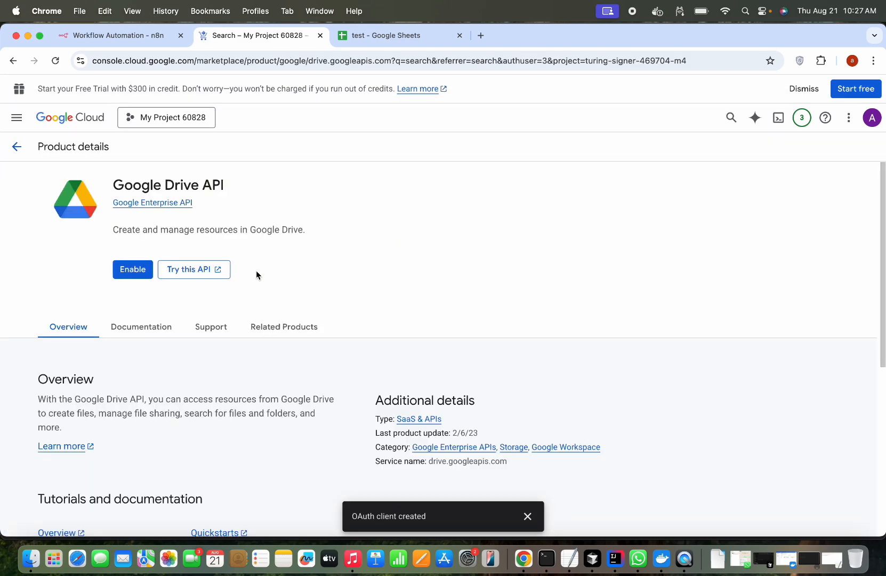
pyautogui.click(140, 276)
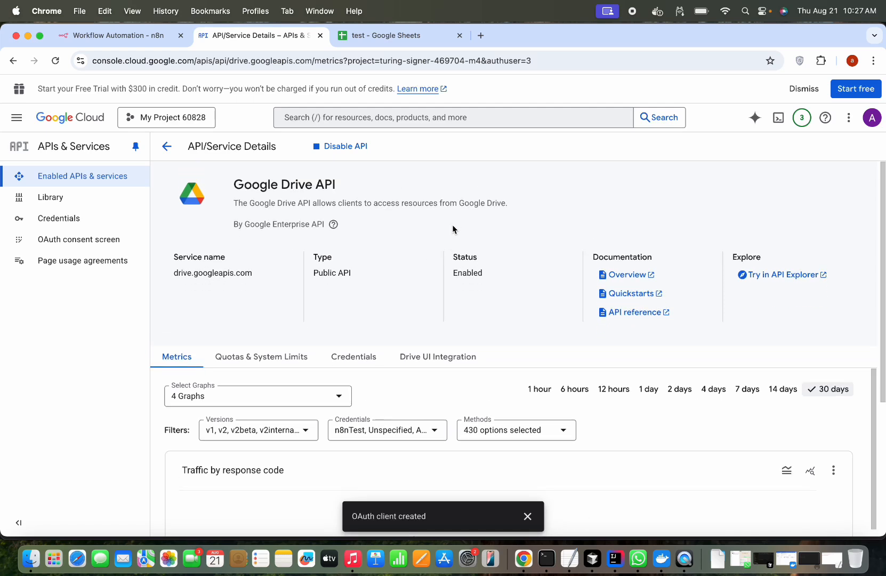
# - Start Google sign-in for the Google Sheets account 3 credential and choose the Google account
pyautogui.click(137, 41)
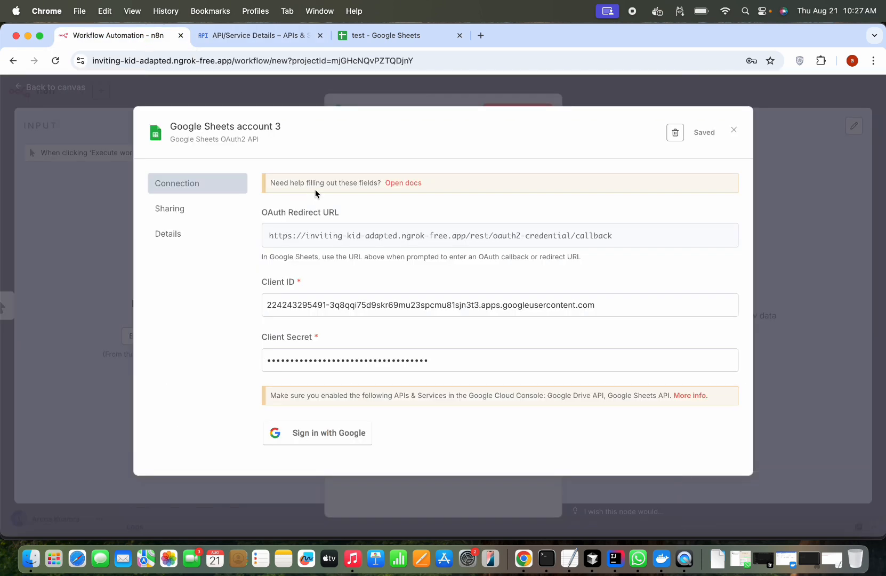
pyautogui.scroll(-3, 403, 259)
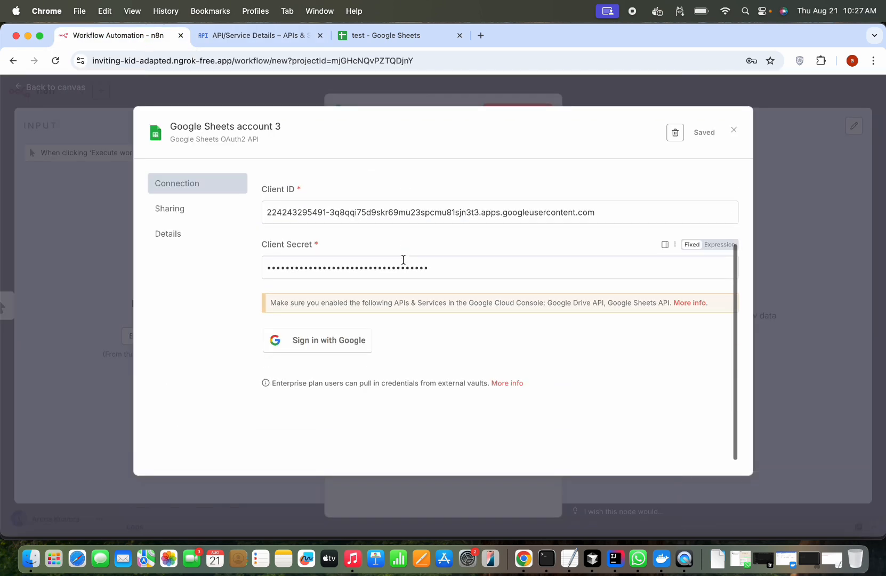
pyautogui.click(340, 350)
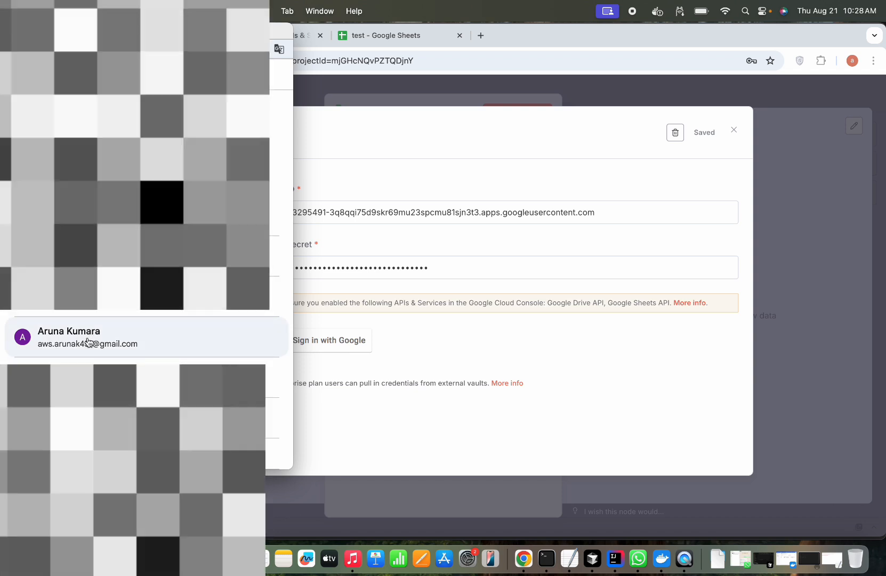
pyautogui.click(91, 340)
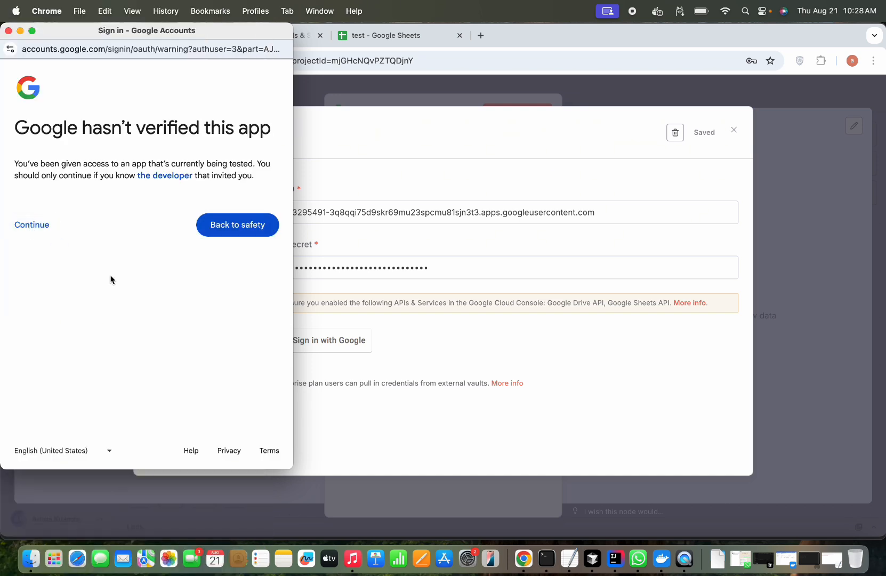
# - Proceed past the unverified-app warning, select all Drive and Sheets permissions, and continue
pyautogui.click(45, 229)
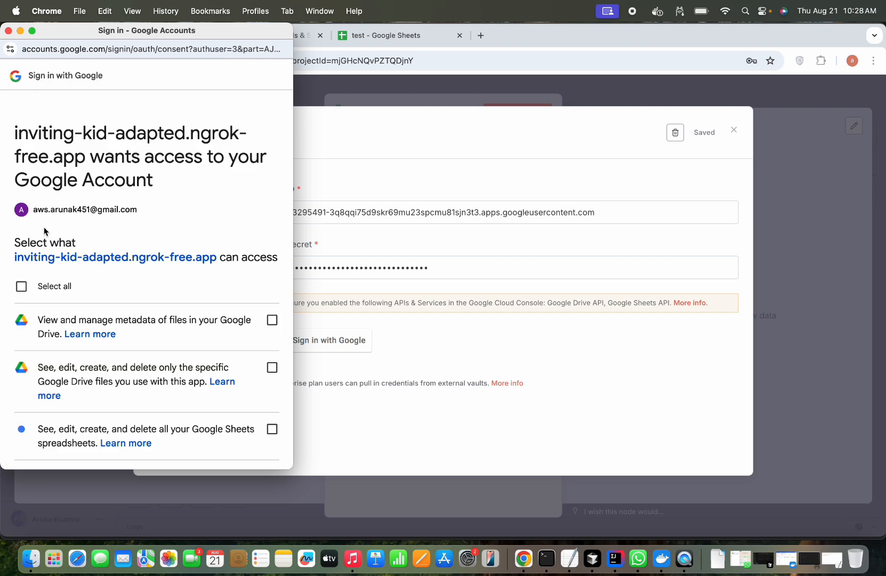
pyautogui.scroll(-2, 64, 313)
pyautogui.scroll(2, 63, 312)
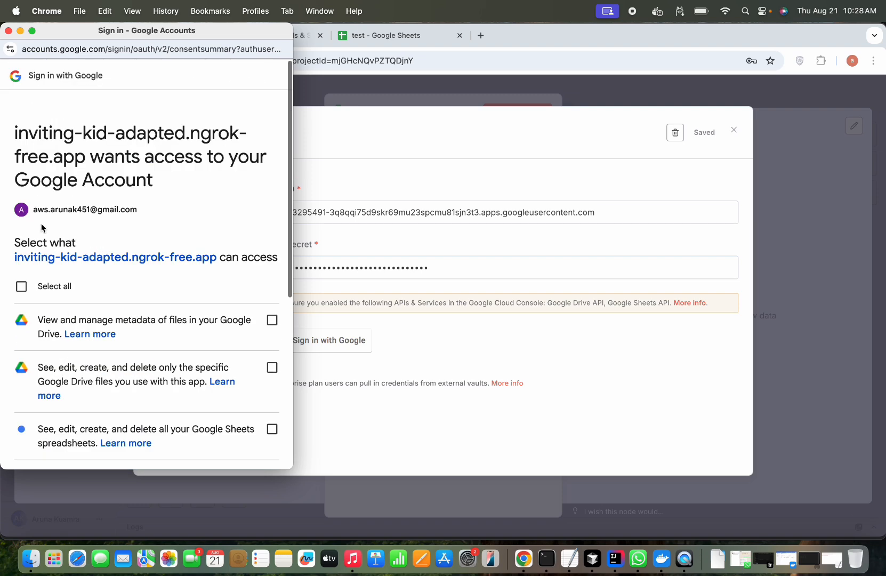
pyautogui.click(23, 287)
pyautogui.scroll(-4, 87, 336)
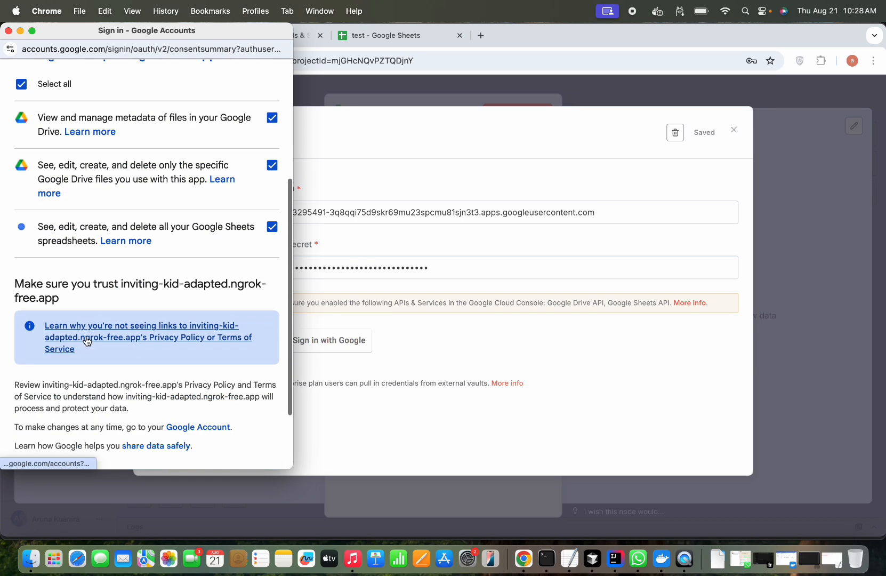
pyautogui.scroll(-2, 87, 341)
pyautogui.scroll(10, 87, 341)
pyautogui.scroll(-10, 87, 340)
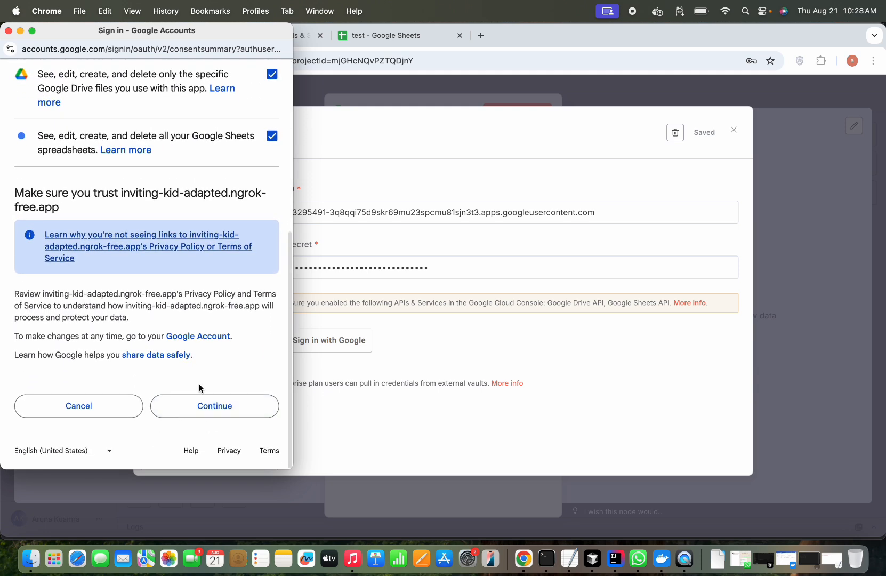
pyautogui.click(215, 408)
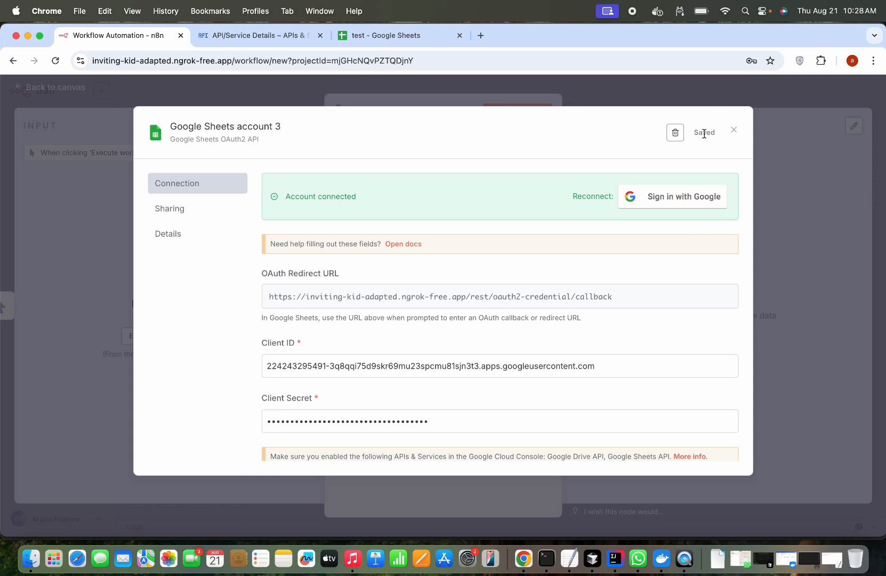
# - Close the credential dialog and keep the Resource set to 'Sheet Within Document'
pyautogui.click(769, 156)
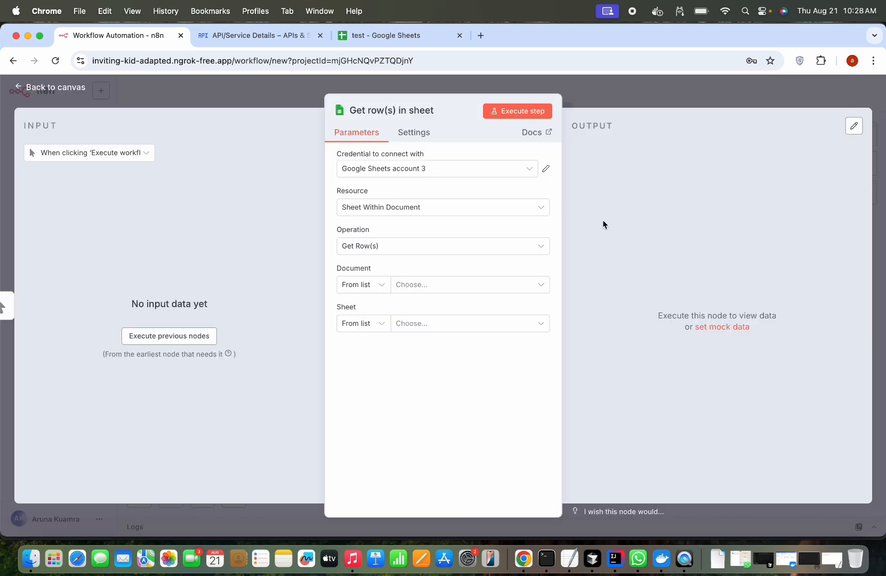
pyautogui.click(526, 207)
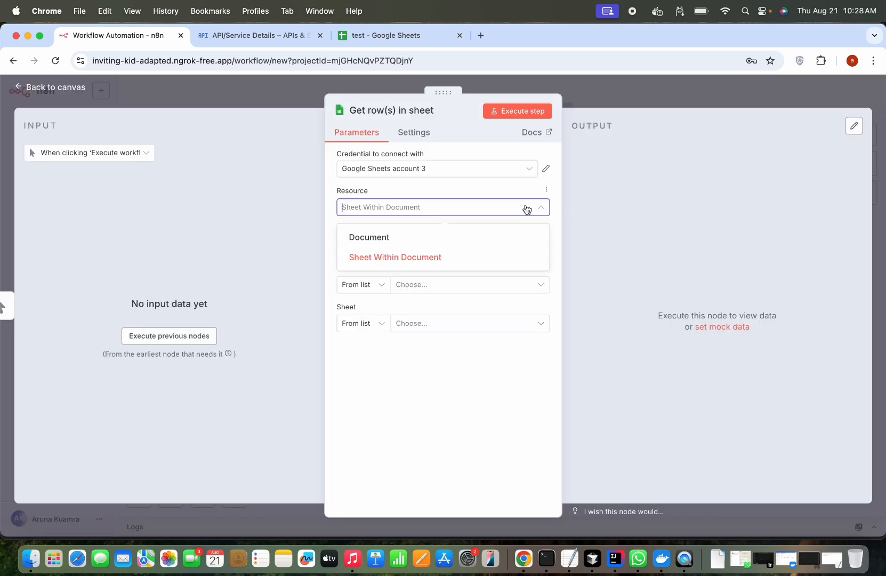
pyautogui.click(462, 259)
pyautogui.click(416, 35)
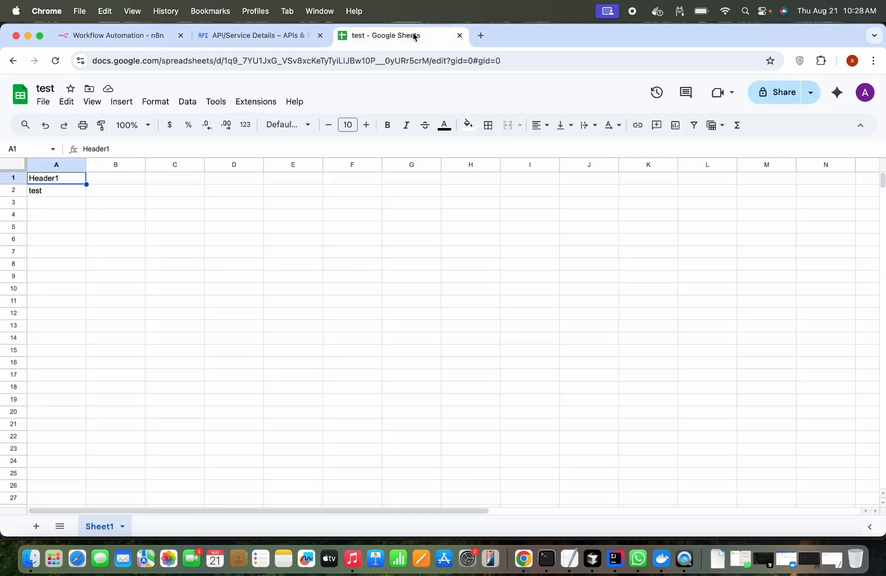
pyautogui.click(114, 35)
pyautogui.click(351, 258)
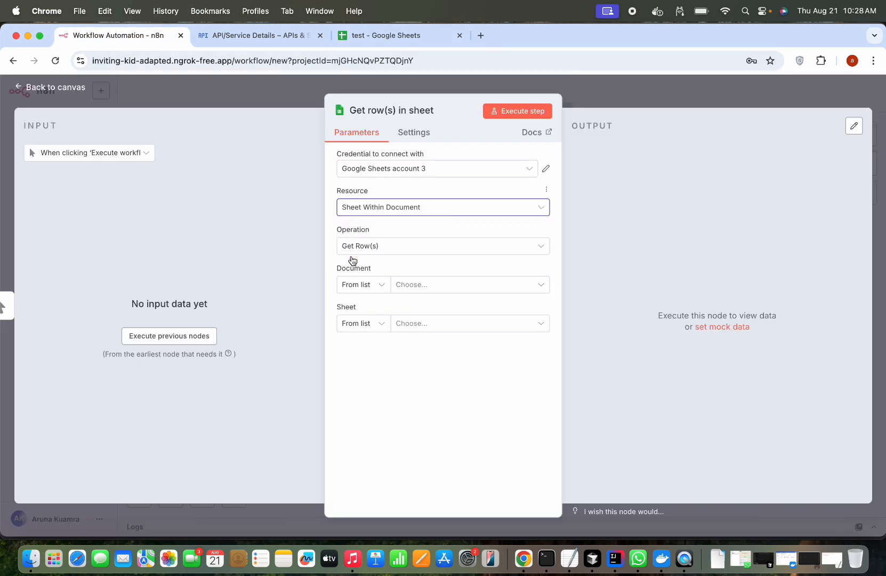
# - Choose Document 'test' and Sheet 'Sheet1', then execute the node
pyautogui.click(442, 283)
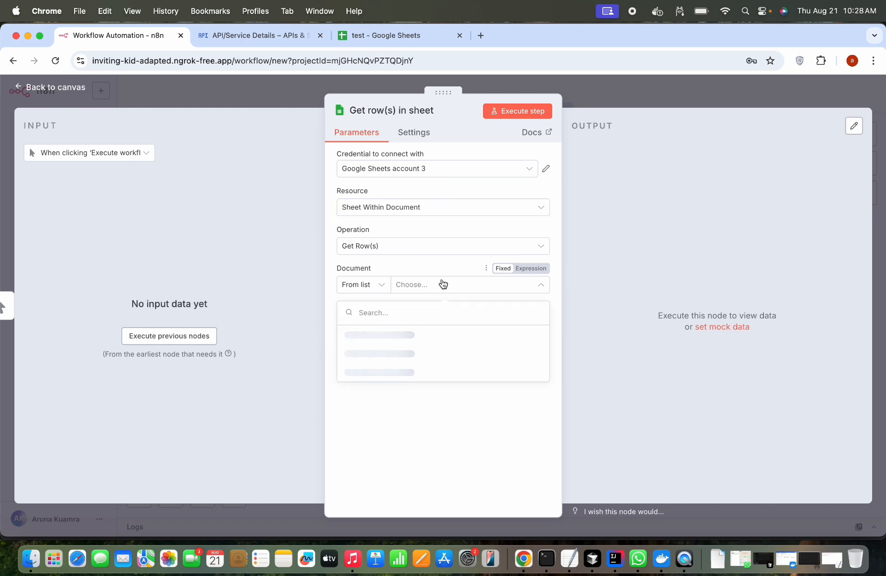
pyautogui.click(373, 335)
pyautogui.click(463, 326)
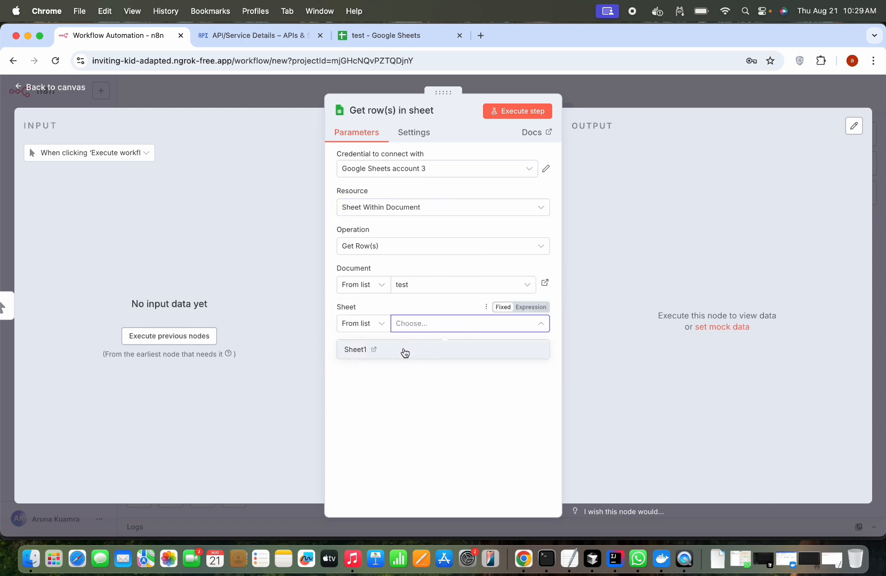
pyautogui.click(405, 351)
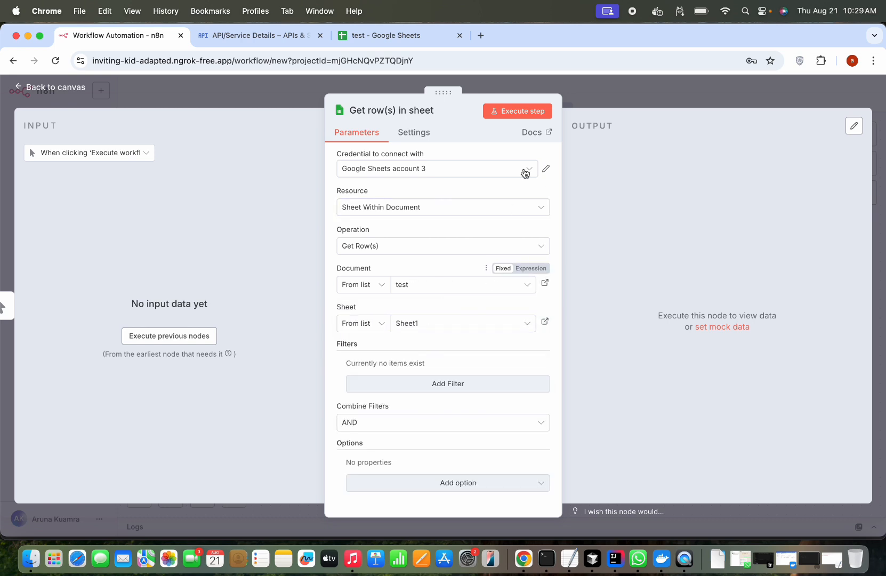
pyautogui.click(526, 112)
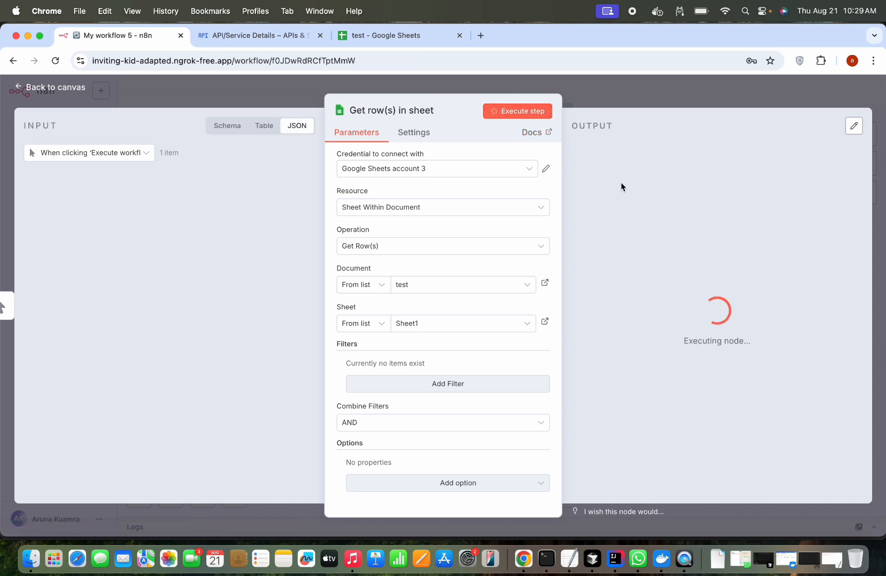